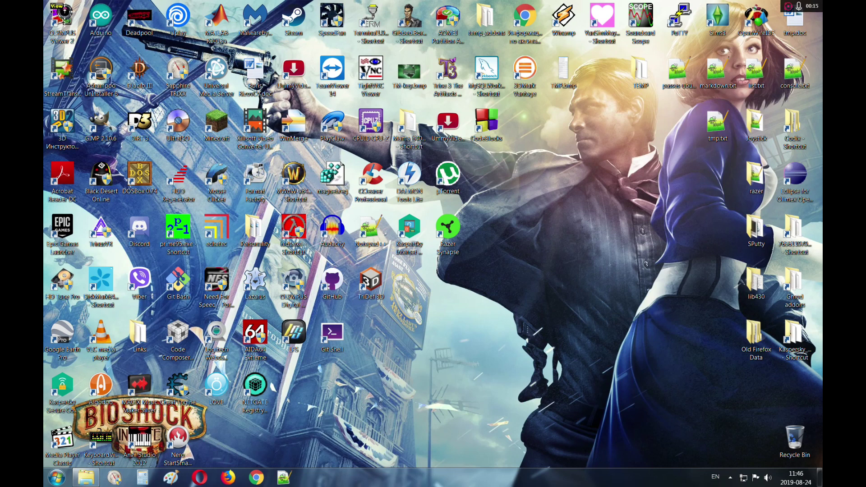
Step: Search Google for 'virtualbox' in Firefox and open the virtualbox.org Downloads page
{"action": "left_click", "coordinate": [226, 479]}
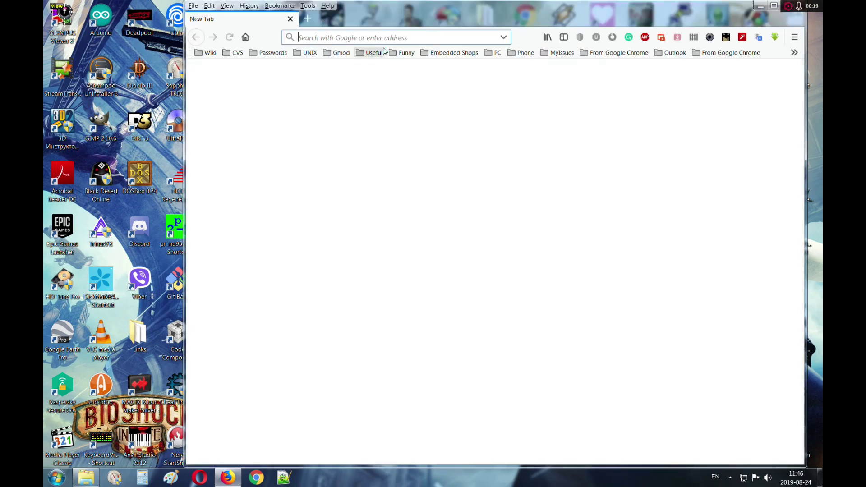
{"action": "type", "text": "virtualnazona.com/"}
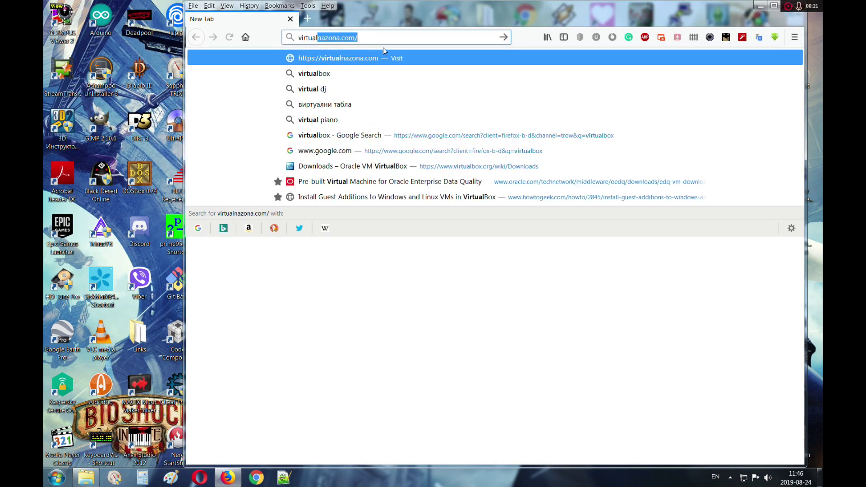
{"action": "key", "text": "Return"}
{"action": "left_click", "coordinate": [398, 37]}
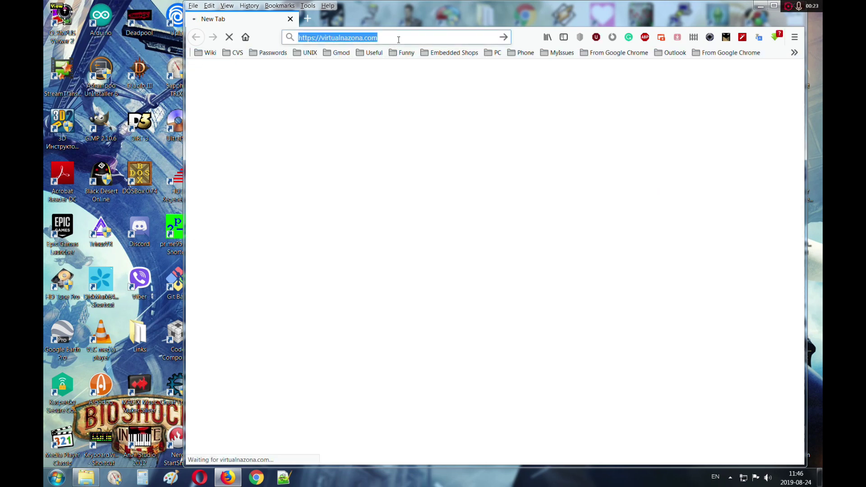
{"action": "type", "text": "virtual"}
{"action": "key", "text": "Delete"}
{"action": "type", "text": "box"}
{"action": "key", "text": "Return"}
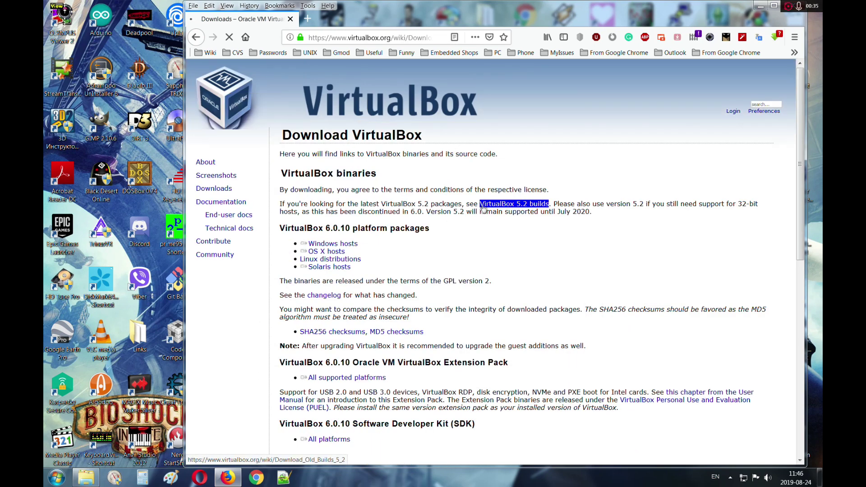
{"action": "left_click", "coordinate": [331, 244]}
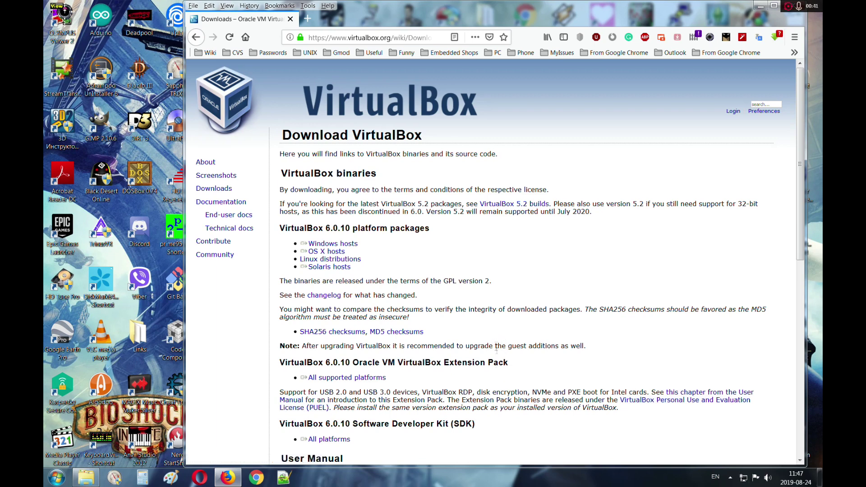
Step: Save the VirtualBox 6.0.10 Windows hosts installer into Install\Open-Interact-Virtual\VirtualBox
{"action": "left_click", "coordinate": [323, 244]}
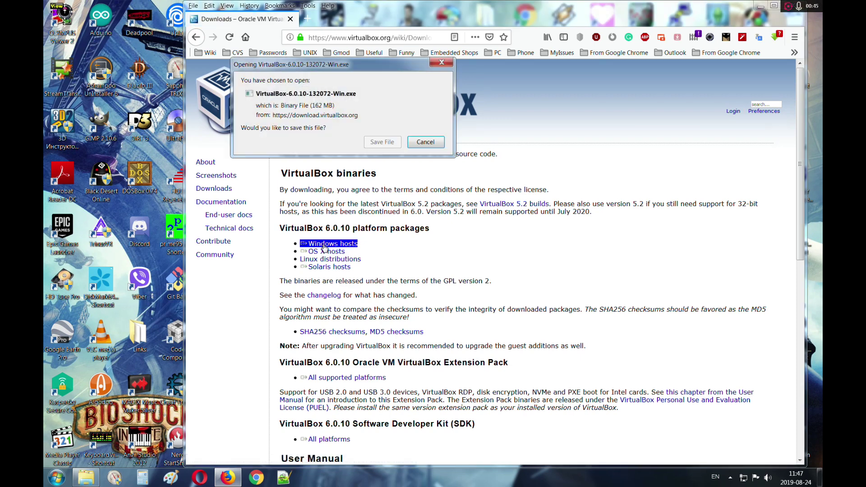
{"action": "left_click", "coordinate": [381, 142]}
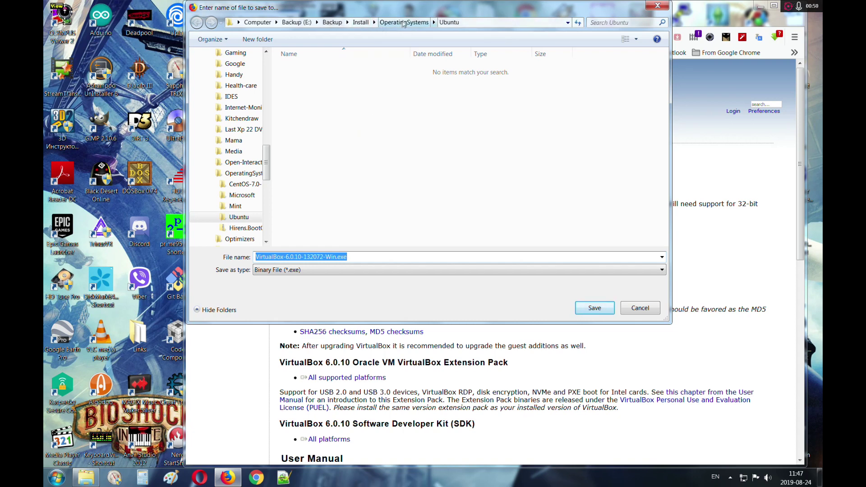
{"action": "left_click", "coordinate": [361, 22]}
{"action": "left_click", "coordinate": [318, 72]}
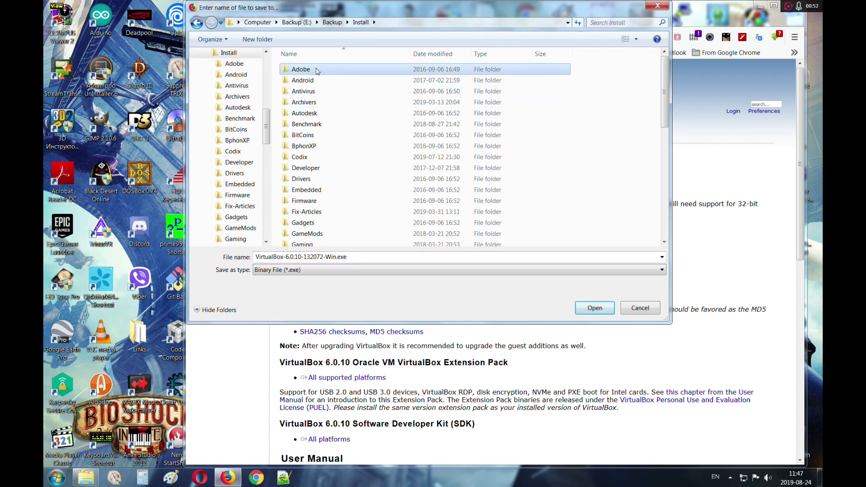
{"action": "scroll", "coordinate": [317, 71], "scroll_direction": "down", "scroll_amount": 8}
{"action": "double_click", "coordinate": [317, 70]}
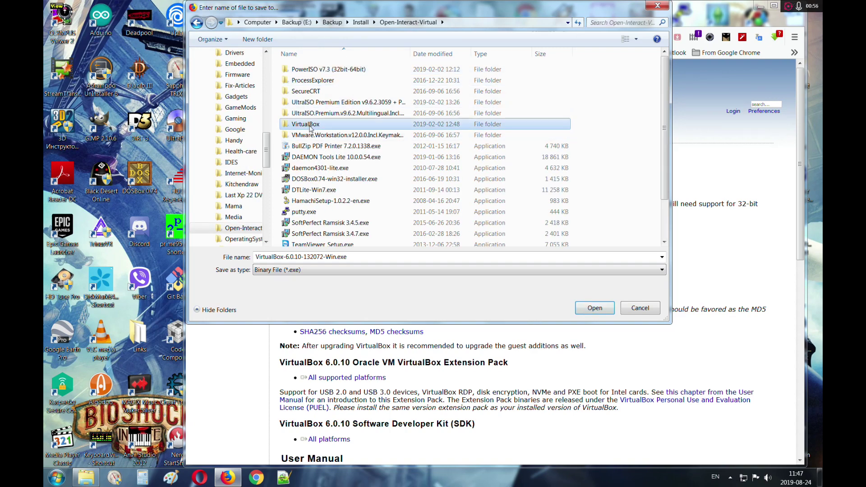
{"action": "double_click", "coordinate": [319, 124]}
{"action": "left_click", "coordinate": [594, 308]}
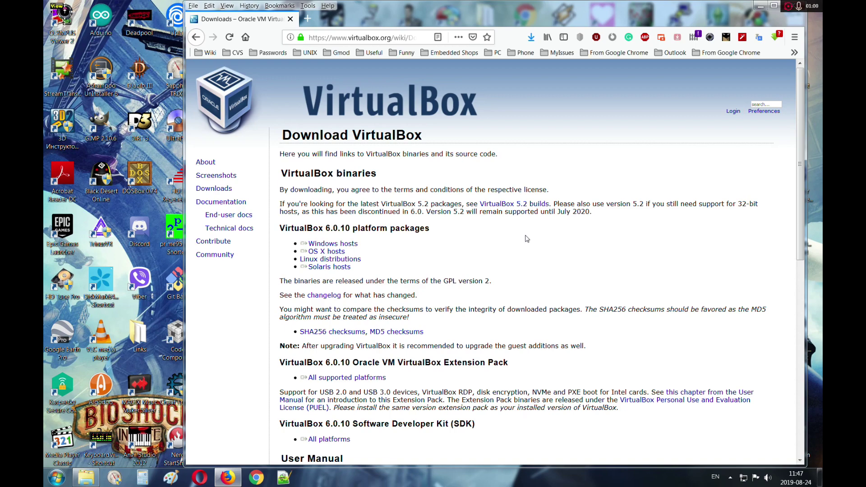
Step: Save the 6.0.10 Extension Pack for all supported platforms into the same VirtualBox folder
{"action": "scroll", "coordinate": [563, 248], "scroll_direction": "down", "scroll_amount": 2}
{"action": "double_click", "coordinate": [300, 309]}
{"action": "left_click_drag", "start_coordinate": [540, 313], "coordinate": [281, 309]}
{"action": "left_click", "coordinate": [352, 328]}
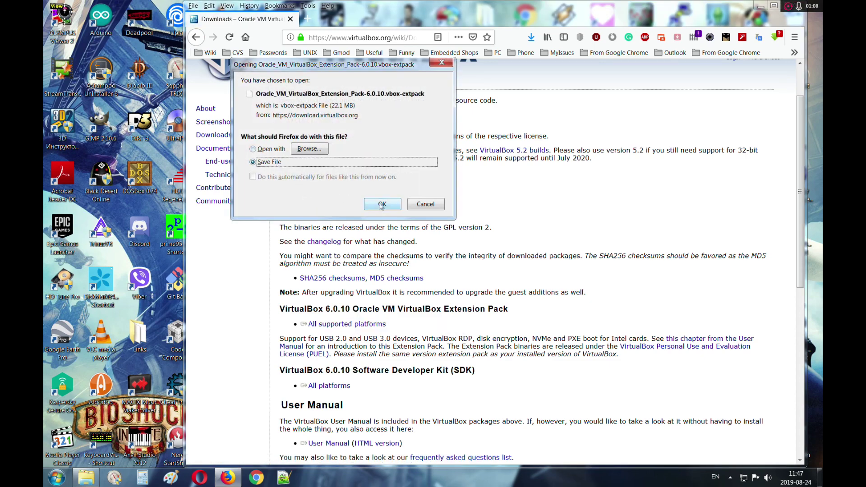
{"action": "left_click", "coordinate": [381, 205]}
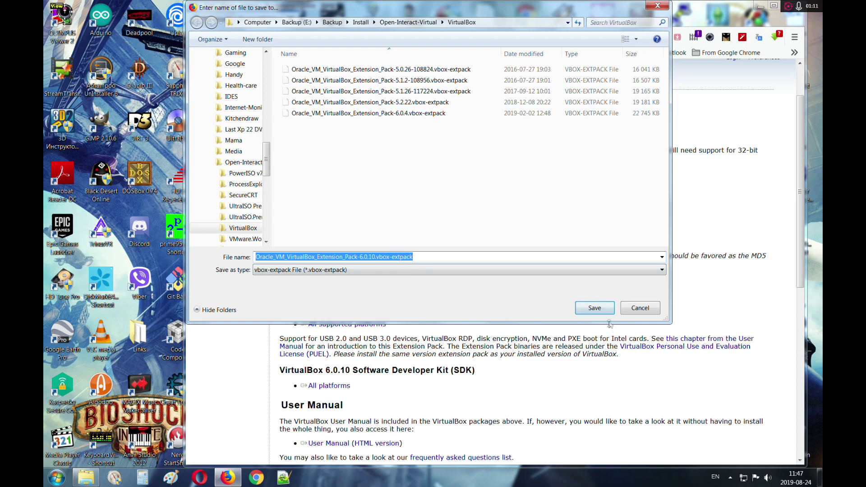
{"action": "left_click", "coordinate": [599, 310]}
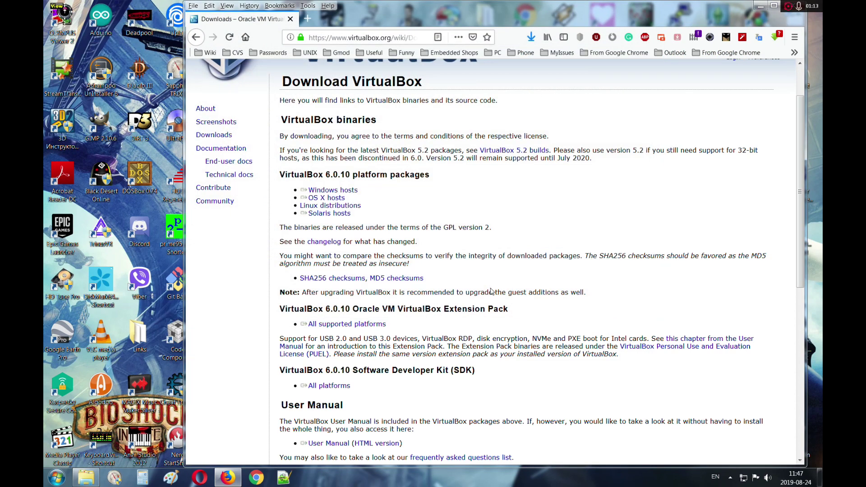
{"action": "scroll", "coordinate": [577, 293], "scroll_direction": "down", "scroll_amount": 1}
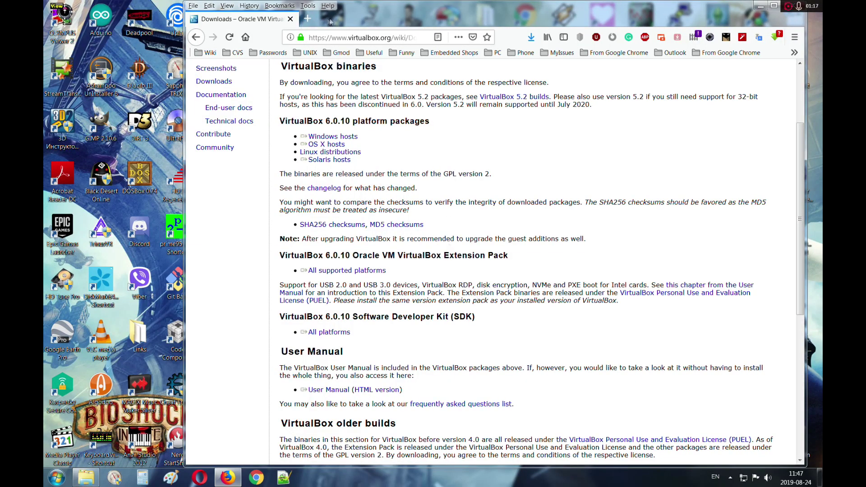
Step: In a new tab, search 'ubuntu', open ubuntu.com and show its Download menu options
{"action": "left_click", "coordinate": [307, 18]}
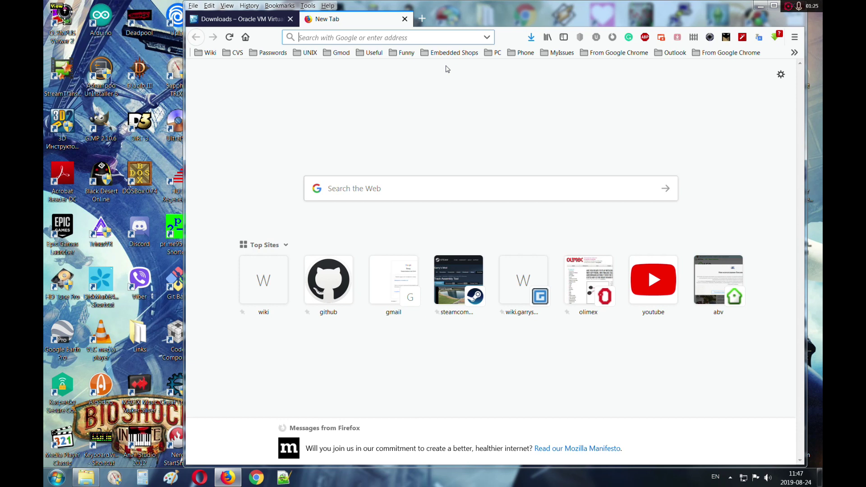
{"action": "type", "text": "ubuntu"}
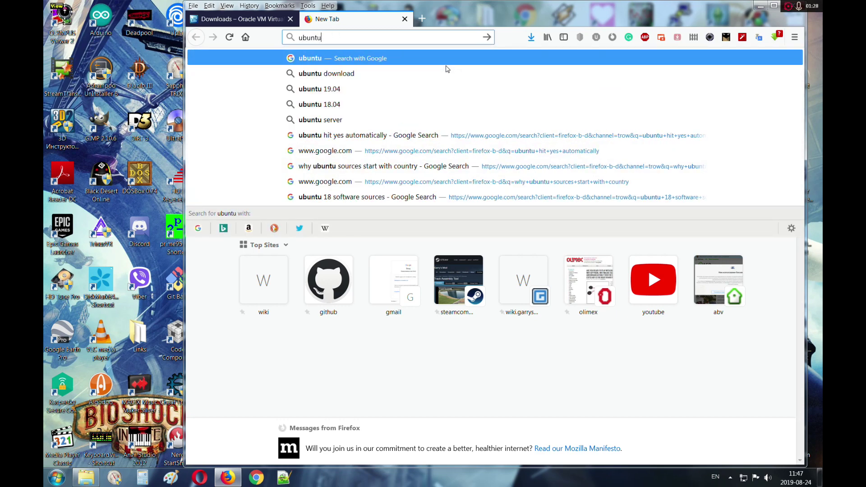
{"action": "key", "text": "Return"}
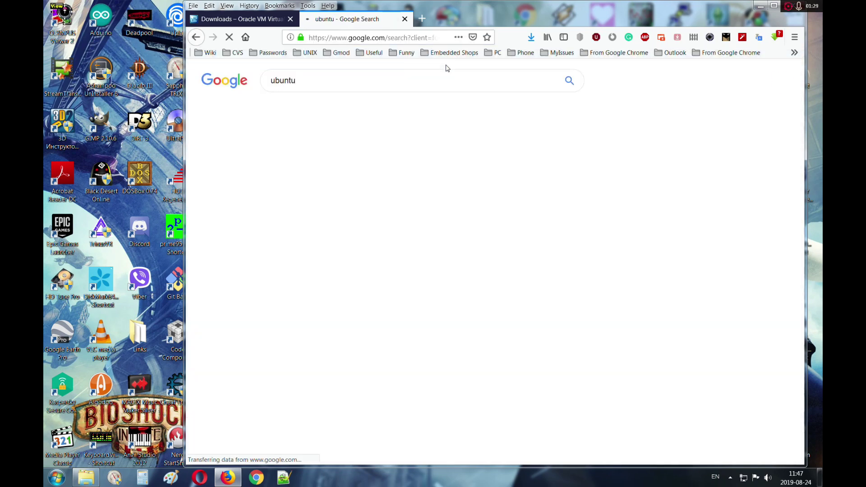
{"action": "left_click", "coordinate": [316, 153]}
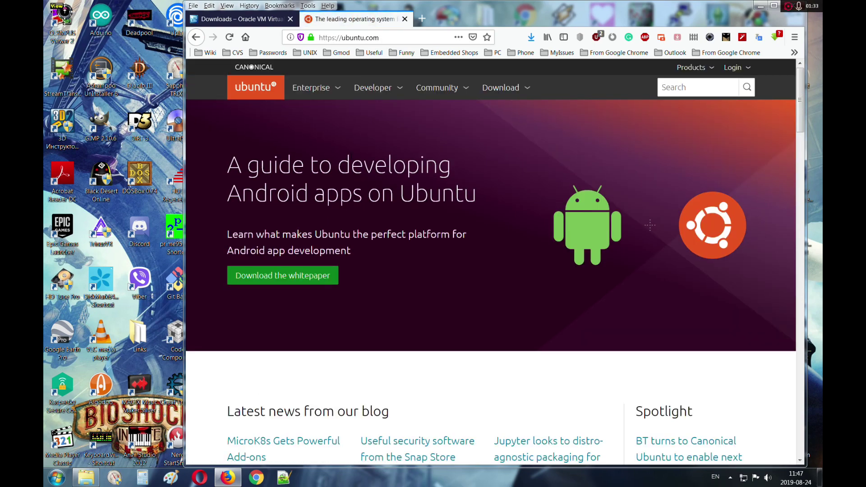
{"action": "left_click", "coordinate": [517, 93]}
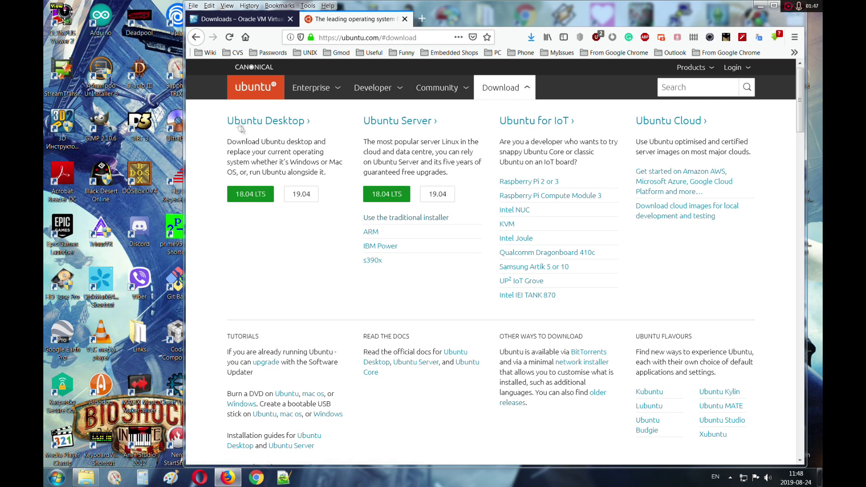
{"action": "left_click_drag", "start_coordinate": [226, 136], "coordinate": [197, 136]}
{"action": "left_click", "coordinate": [197, 137]}
{"action": "key", "text": "ctrl+shift+Escape"}
{"action": "left_click", "coordinate": [351, 95]}
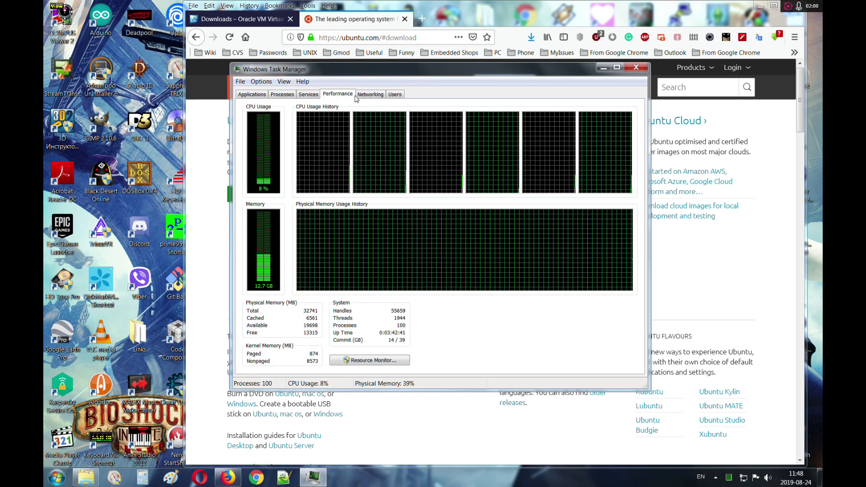
{"action": "left_click", "coordinate": [602, 68]}
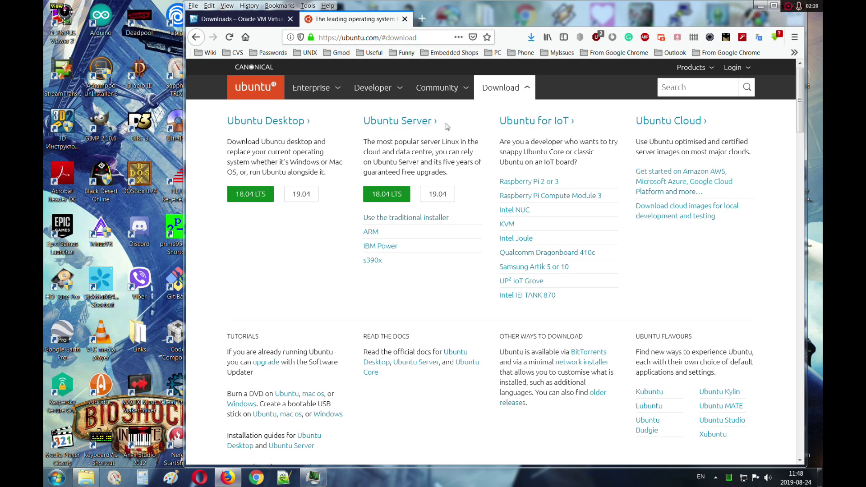
Step: Download Ubuntu Desktop 18.04 LTS, saving ubuntu-18.04.3-desktop-amd64.iso over the existing copy
{"action": "left_click_drag", "start_coordinate": [451, 123], "coordinate": [233, 124]}
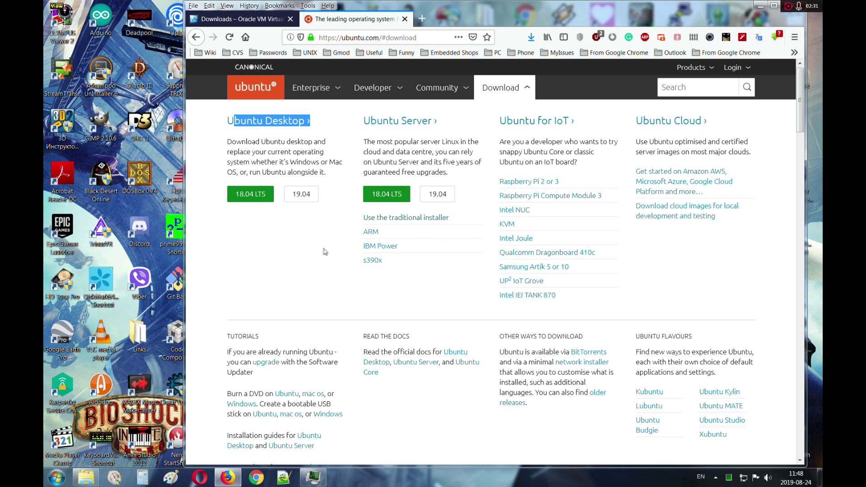
{"action": "left_click", "coordinate": [253, 197]}
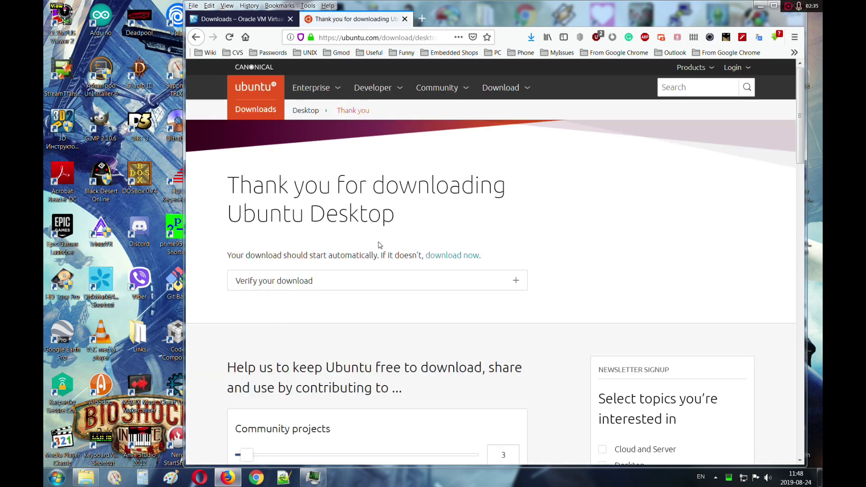
{"action": "left_click", "coordinate": [506, 282]}
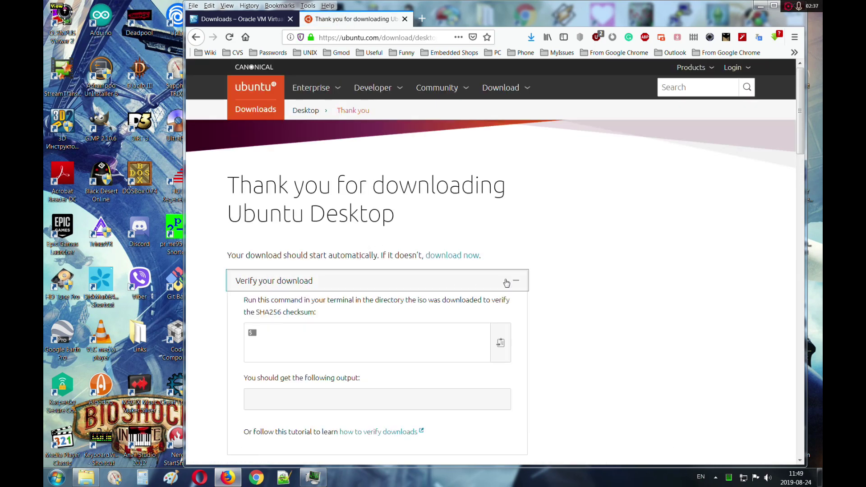
{"action": "left_click", "coordinate": [506, 281]}
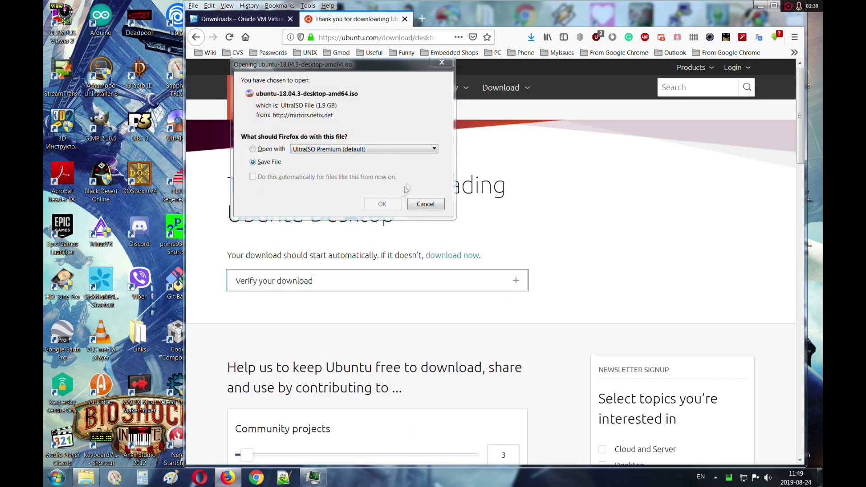
{"action": "left_click", "coordinate": [380, 207]}
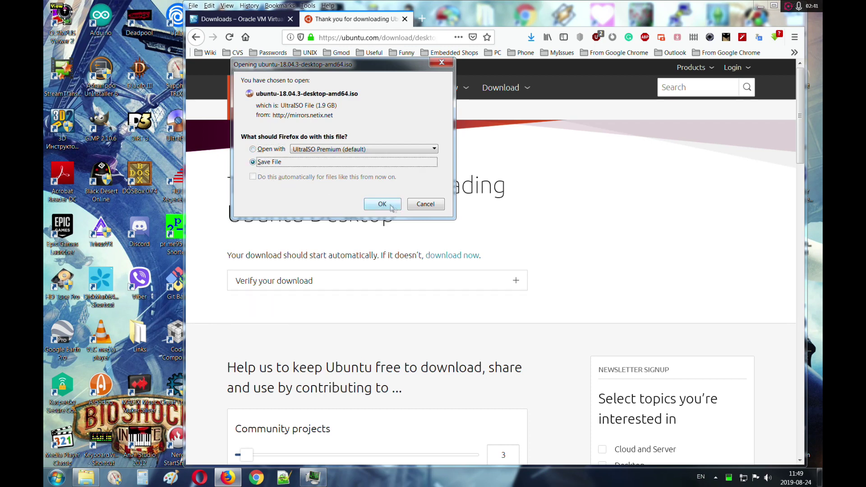
{"action": "left_click", "coordinate": [382, 204]}
{"action": "left_click", "coordinate": [594, 308]}
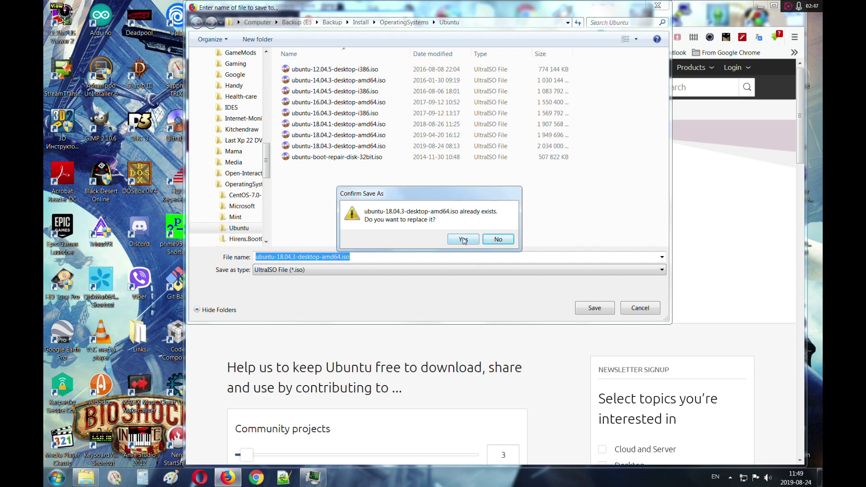
{"action": "left_click", "coordinate": [463, 239]}
{"action": "left_click", "coordinate": [530, 38]}
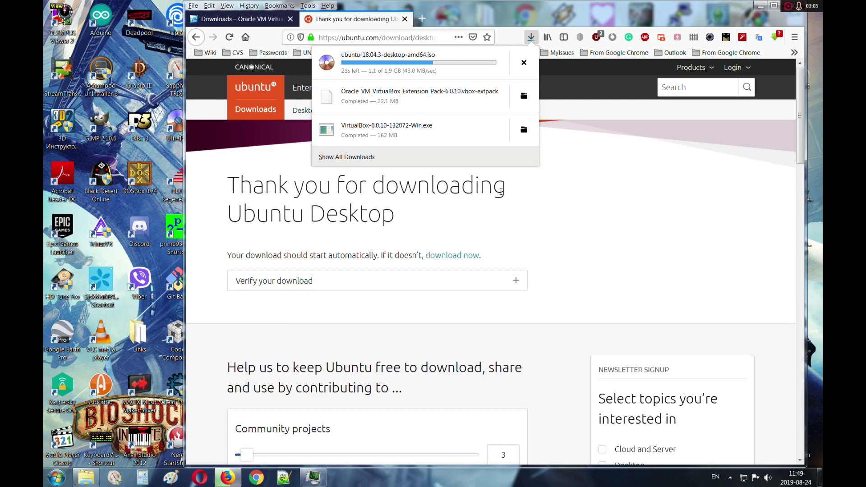
Step: Open the VirtualBox downloads folder in Explorer, sorted by date modified with full names shown
{"action": "left_click", "coordinate": [760, 5]}
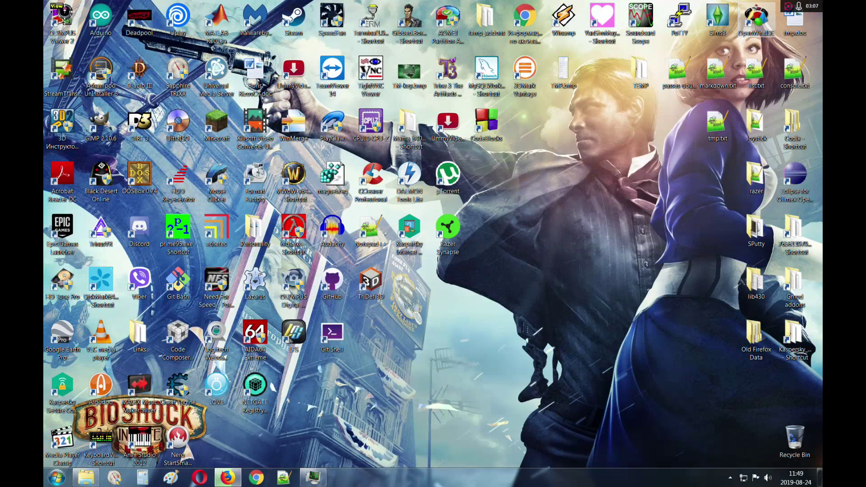
{"action": "mouse_move", "coordinate": [95, 477]}
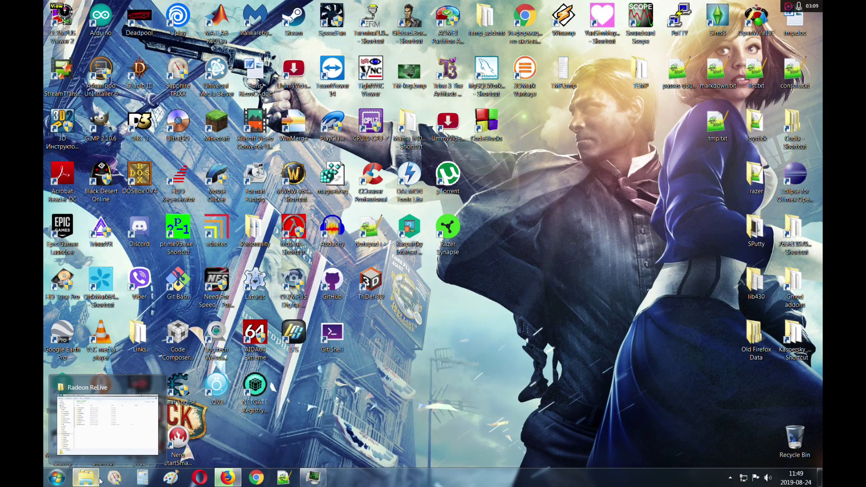
{"action": "left_click", "coordinate": [228, 477]}
{"action": "left_click", "coordinate": [531, 37]}
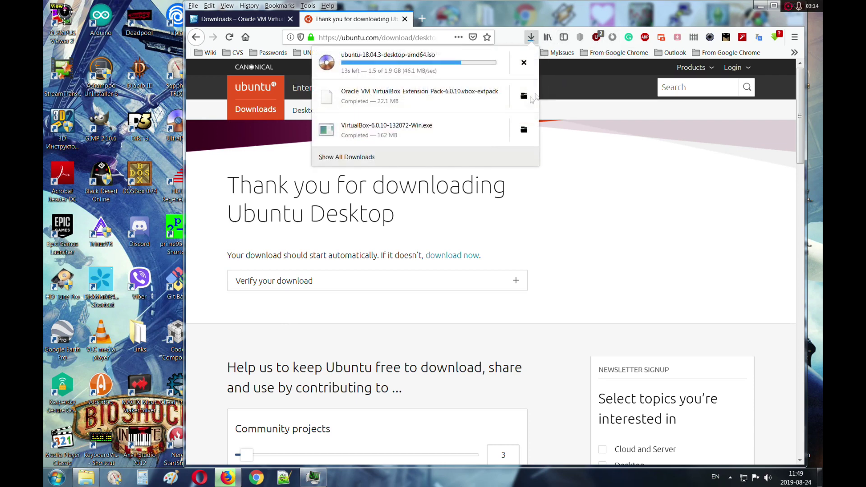
{"action": "left_click", "coordinate": [515, 96]}
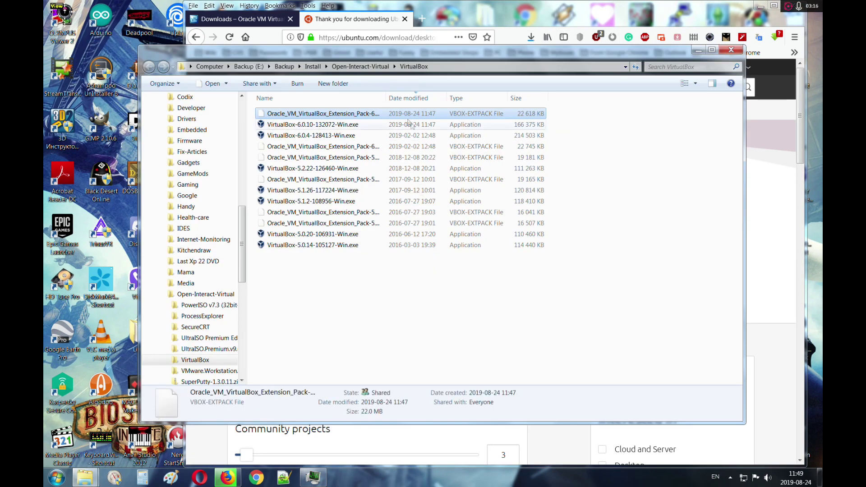
{"action": "left_click", "coordinate": [419, 98]}
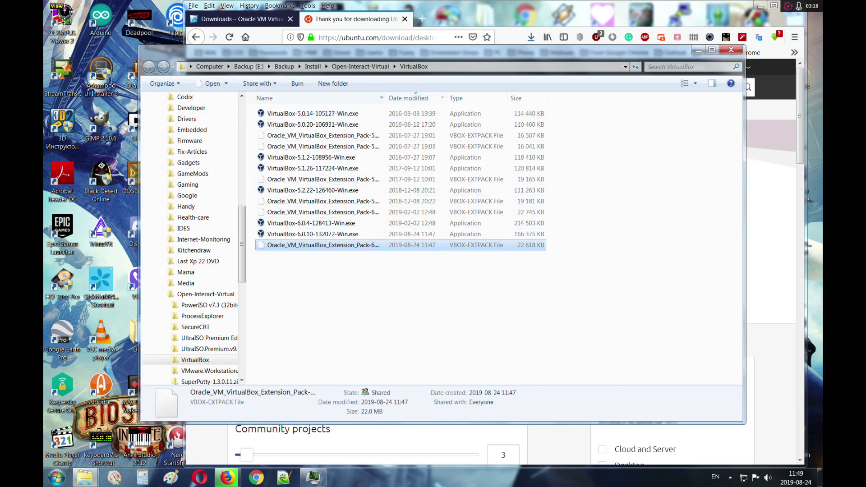
{"action": "double_click", "coordinate": [386, 97]}
{"action": "left_click", "coordinate": [420, 275]}
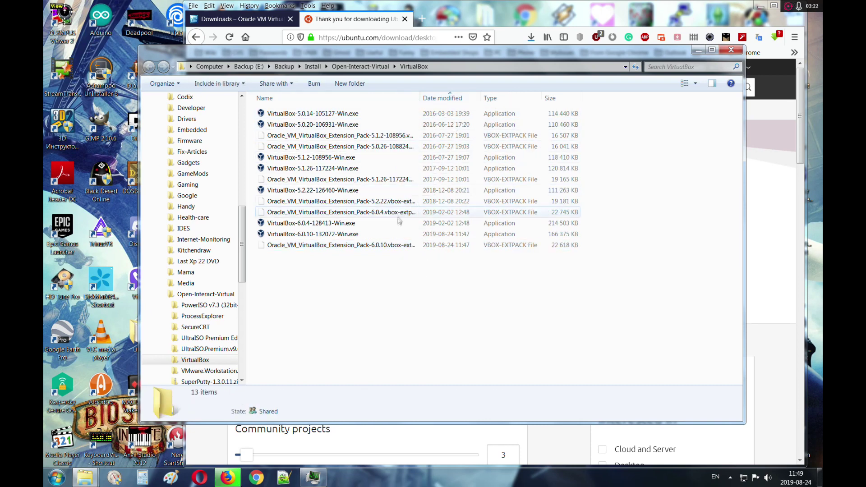
Step: Run VirtualBox-6.0.10-132072-Win.exe as administrator and approve the UAC prompt
{"action": "left_click", "coordinate": [323, 235]}
{"action": "right_click", "coordinate": [324, 234]}
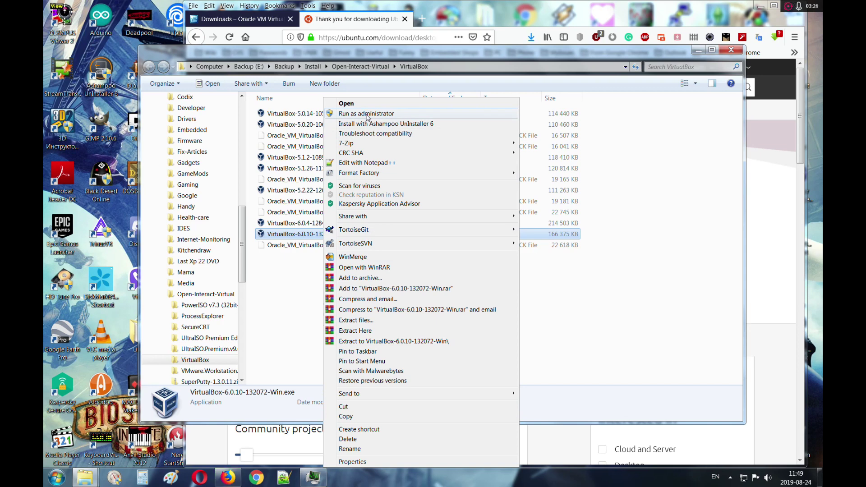
{"action": "left_click", "coordinate": [366, 114]}
{"action": "left_click", "coordinate": [482, 263]}
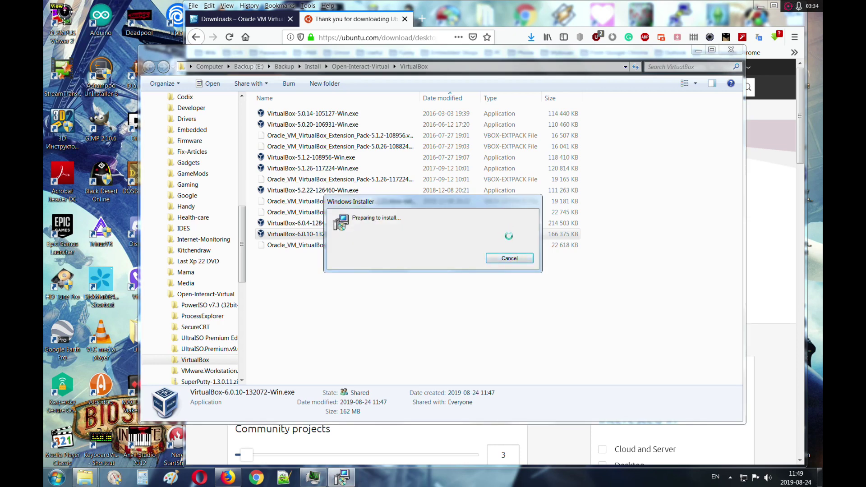
Step: Install VirtualBox 6.0.10 with default features and shortcuts, accepting the network warning, then launch it
{"action": "left_click", "coordinate": [496, 319]}
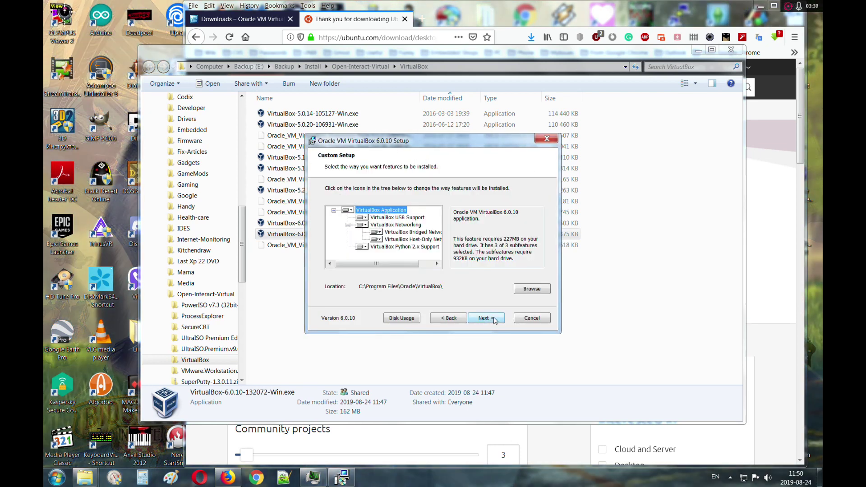
{"action": "left_click", "coordinate": [494, 319]}
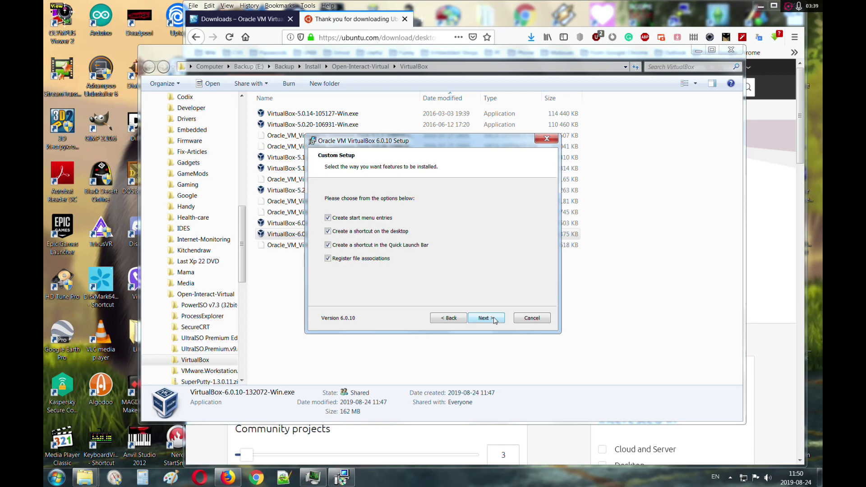
{"action": "left_click", "coordinate": [495, 318]}
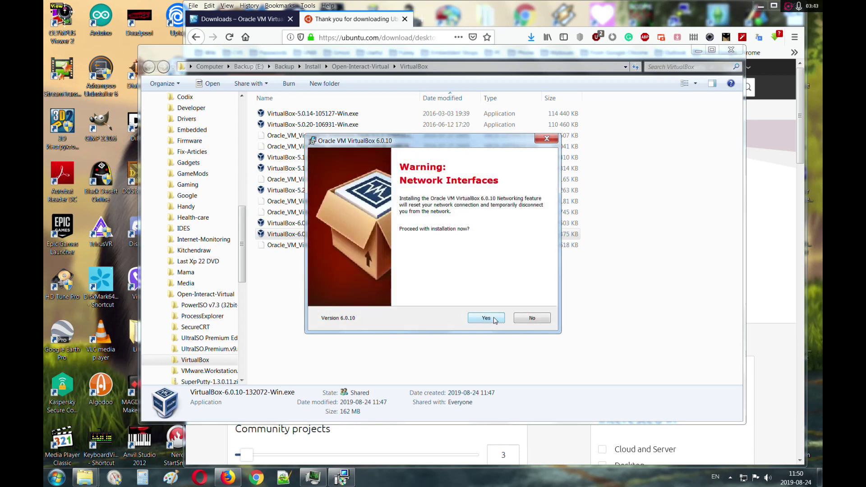
{"action": "left_click", "coordinate": [495, 320]}
{"action": "left_click", "coordinate": [489, 317]}
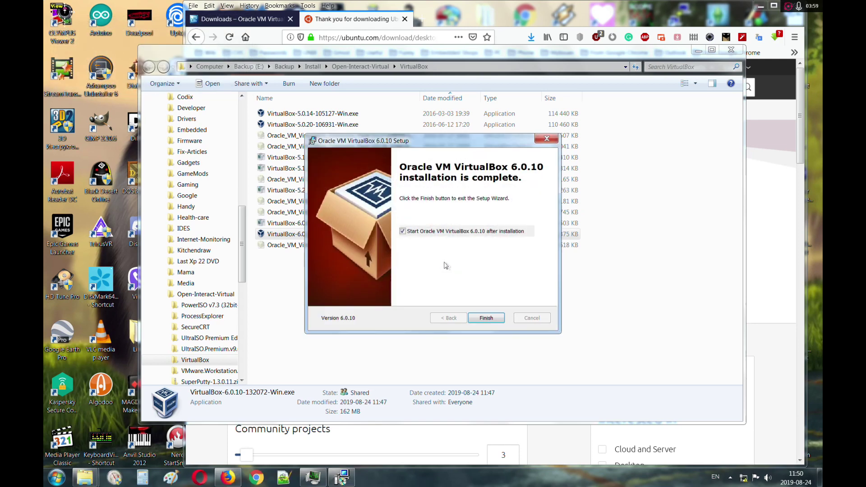
{"action": "left_click", "coordinate": [487, 318]}
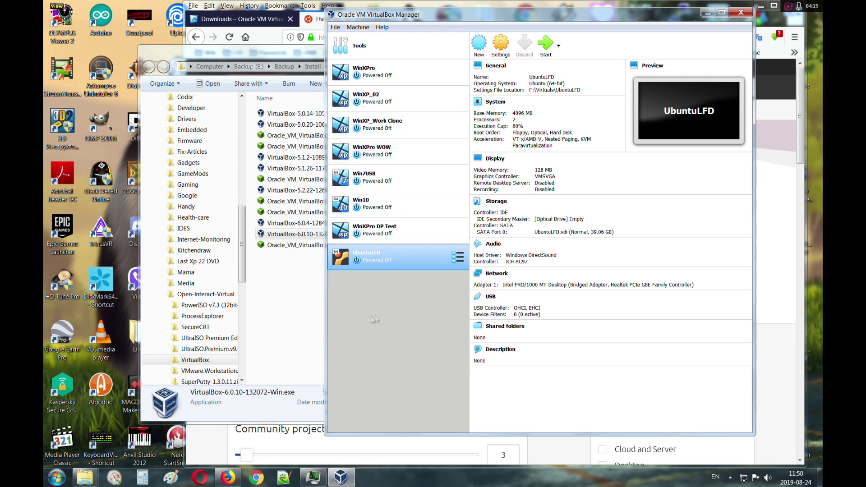
Step: Start a new Ubuntu (64-bit) machine named Ubuntu x64 WoW with 8192 MB of memory
{"action": "left_click", "coordinate": [479, 44]}
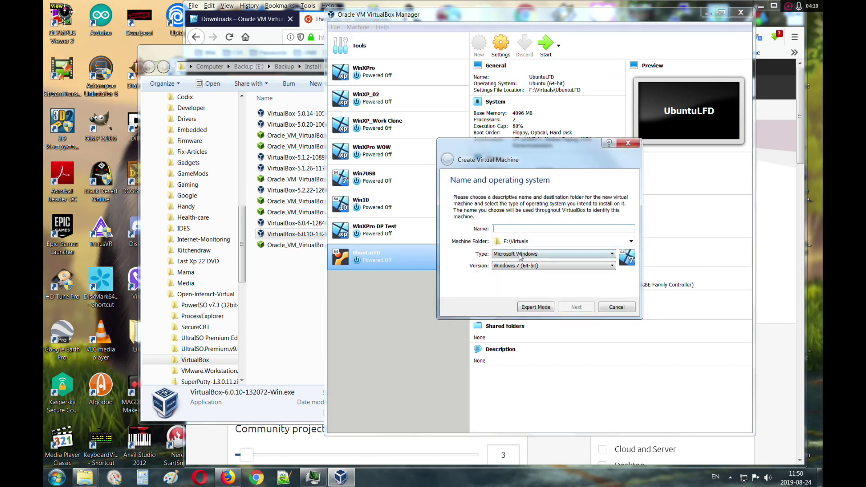
{"action": "type", "text": "Ubuntu x64 WoW"}
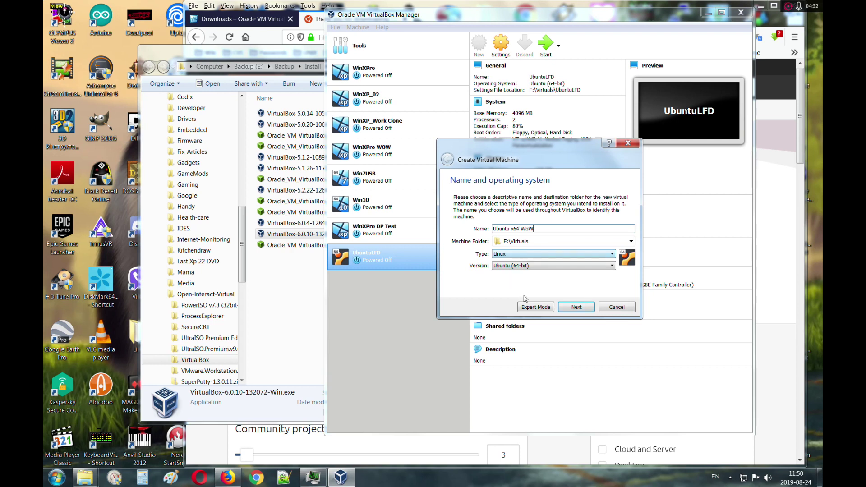
{"action": "left_click", "coordinate": [578, 311]}
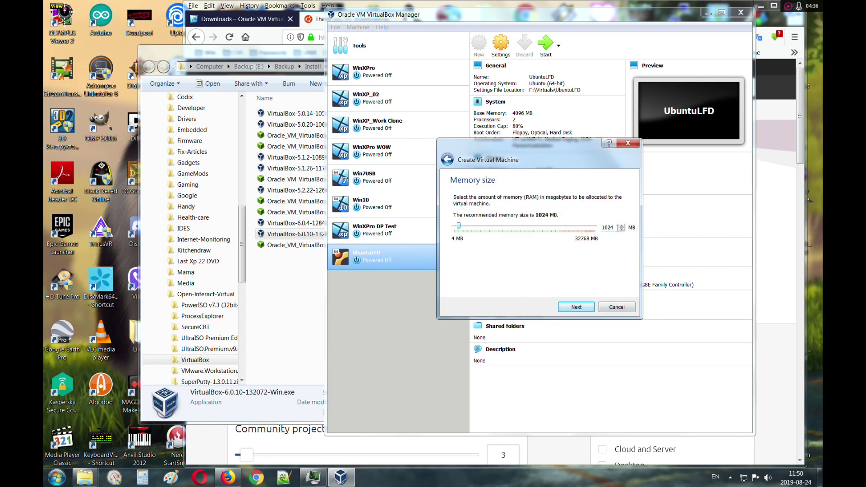
{"action": "left_click_drag", "start_coordinate": [458, 226], "coordinate": [490, 229]}
{"action": "key", "text": "ctrl+shift+Escape"}
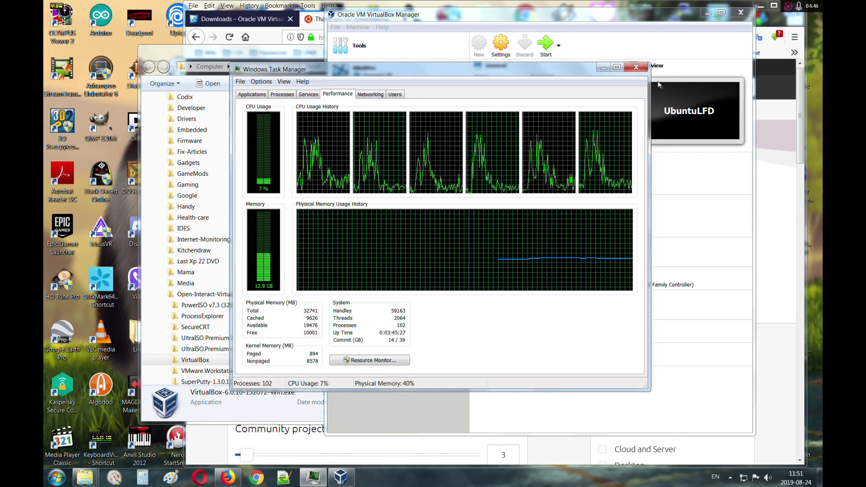
{"action": "left_click", "coordinate": [636, 67]}
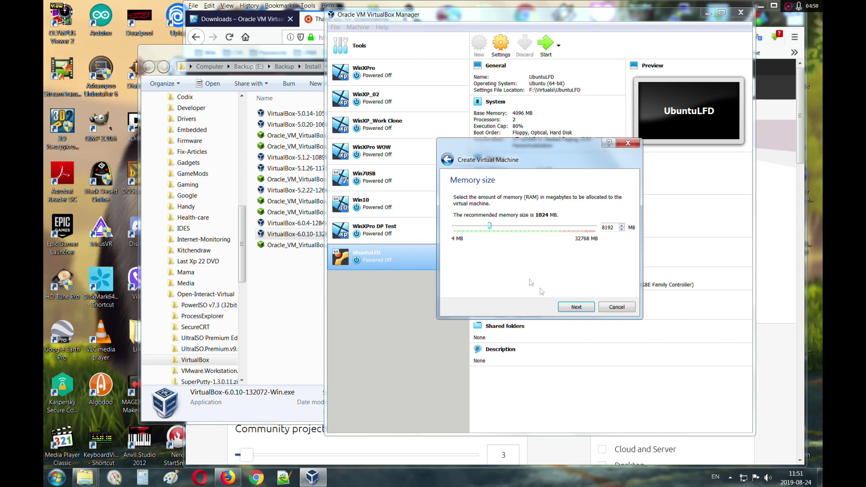
{"action": "left_click", "coordinate": [580, 308]}
Step: Choose to create a new virtual hard disk for the machine and create it
{"action": "left_click", "coordinate": [467, 251]}
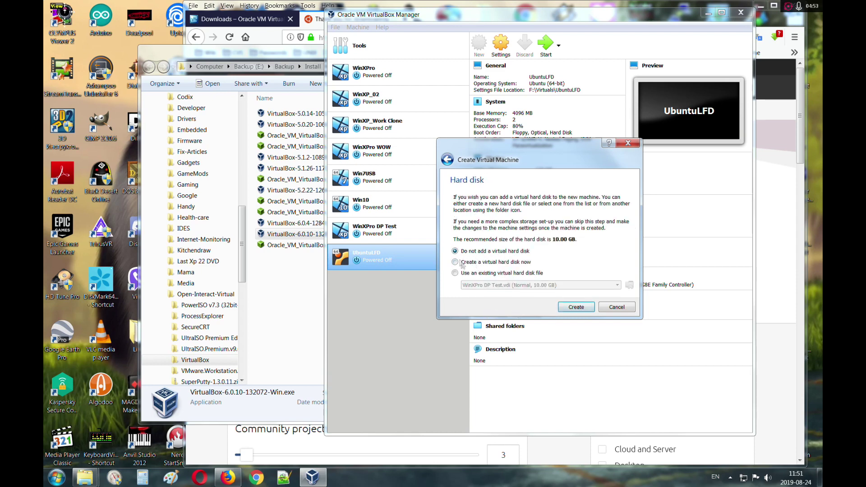
{"action": "left_click", "coordinate": [580, 310]}
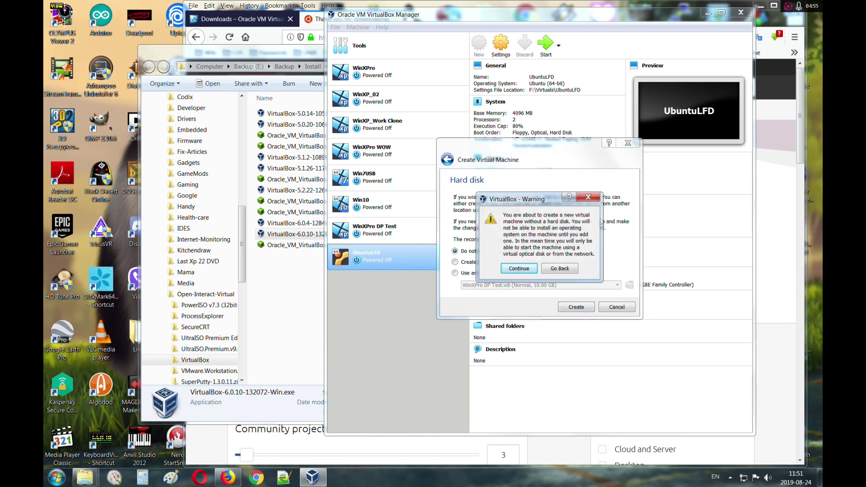
{"action": "left_click", "coordinate": [588, 197]}
{"action": "left_click", "coordinate": [477, 264]}
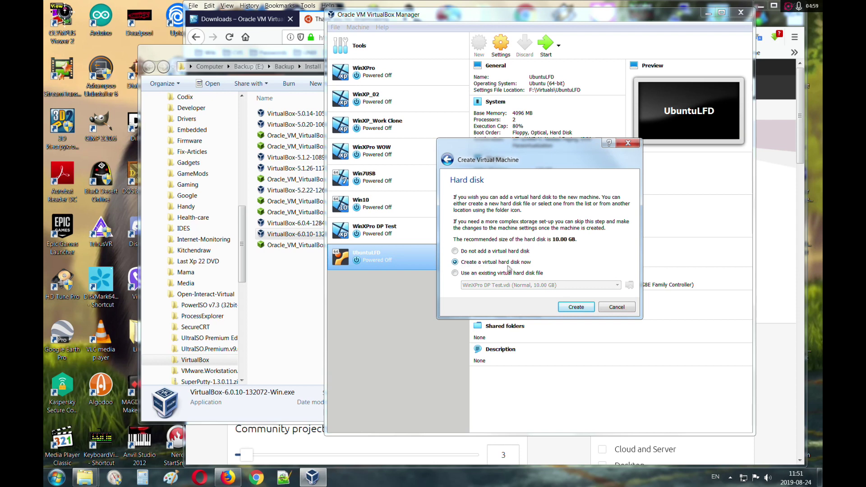
{"action": "left_click", "coordinate": [576, 307]}
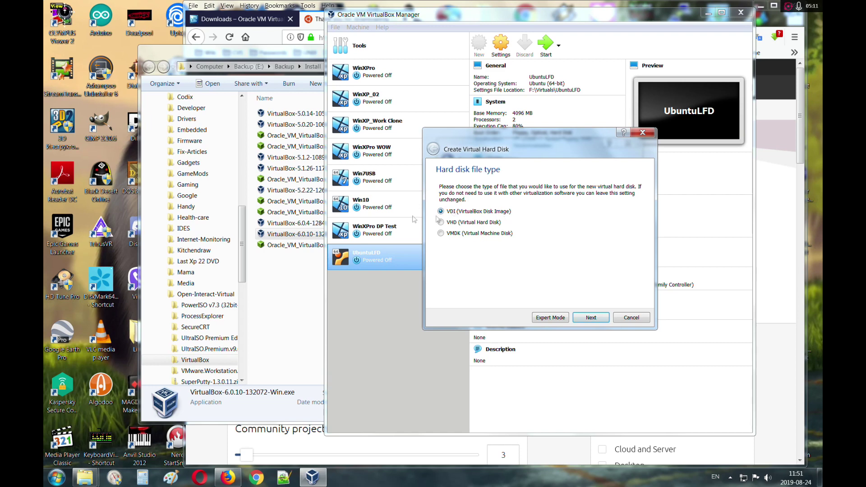
Step: Keep VDI and dynamic allocation, and set the disk size to 30 GB
{"action": "left_click", "coordinate": [591, 318]}
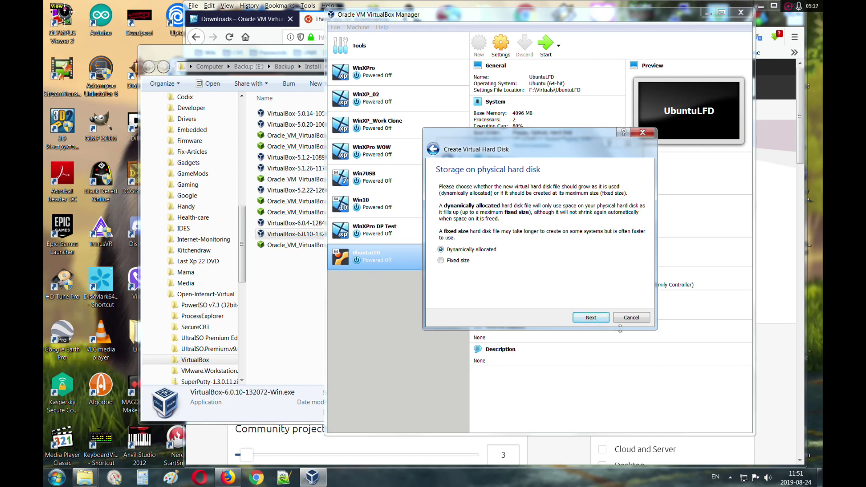
{"action": "left_click", "coordinate": [591, 318]}
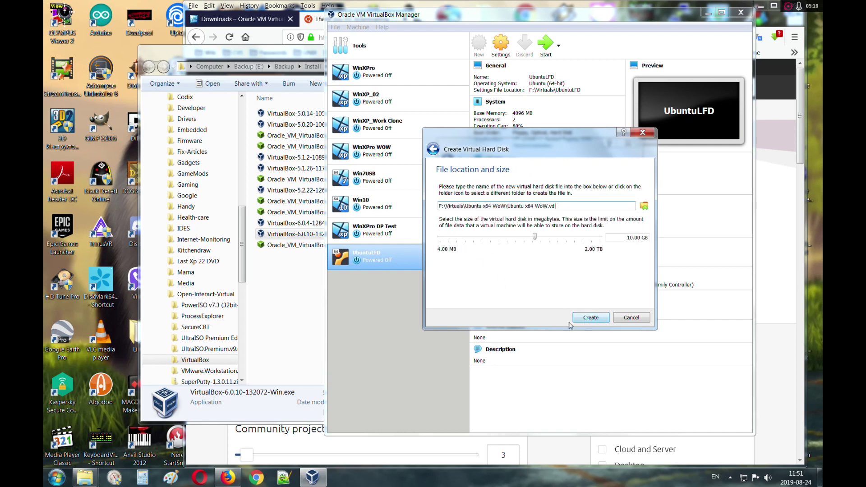
{"action": "left_click", "coordinate": [630, 239]}
{"action": "key", "text": "BackSpace"}
{"action": "type", "text": "2"}
{"action": "key", "text": "Delete"}
{"action": "type", "text": "5"}
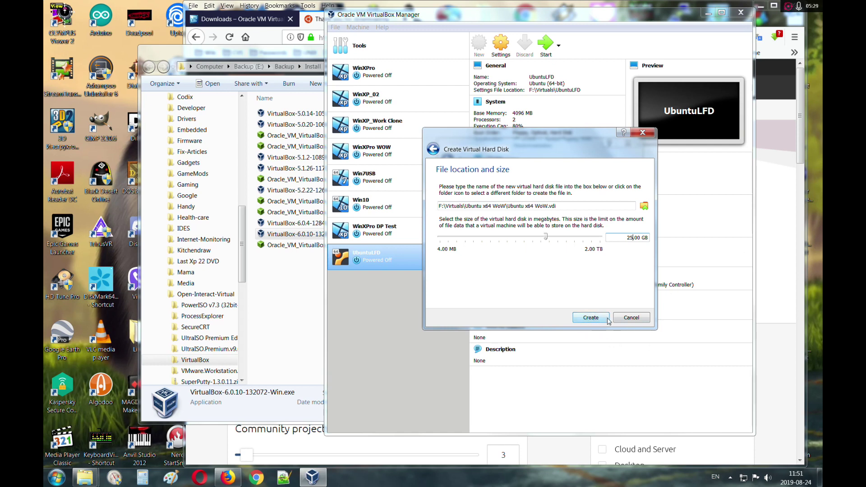
{"action": "key", "text": "BackSpace"}
{"action": "key", "text": "BackSpace"}
{"action": "type", "text": "30"}
Step: Create the 30 GB disk, then set Shared Clipboard and Drag'n'Drop to Bidirectional
{"action": "left_click", "coordinate": [592, 317]}
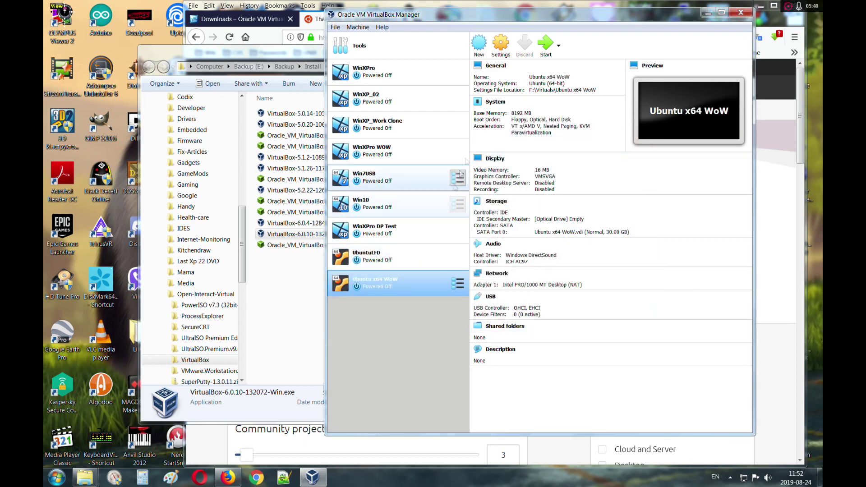
{"action": "left_click", "coordinate": [500, 44]}
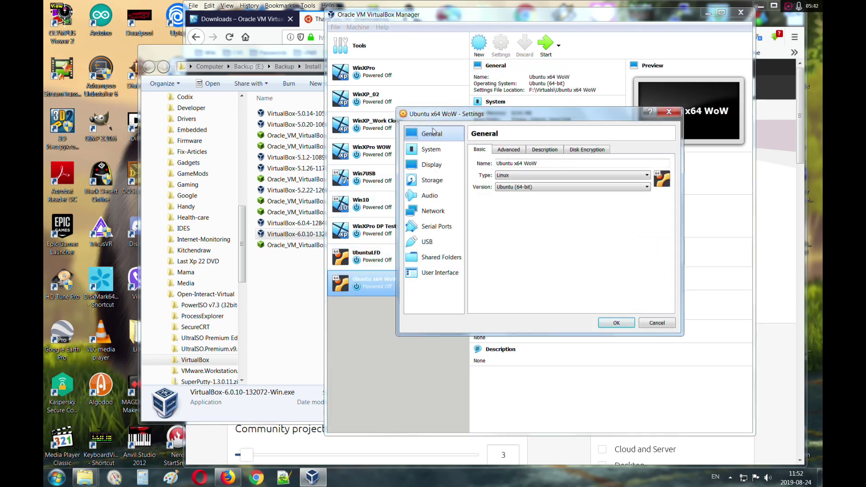
{"action": "left_click", "coordinate": [516, 151]}
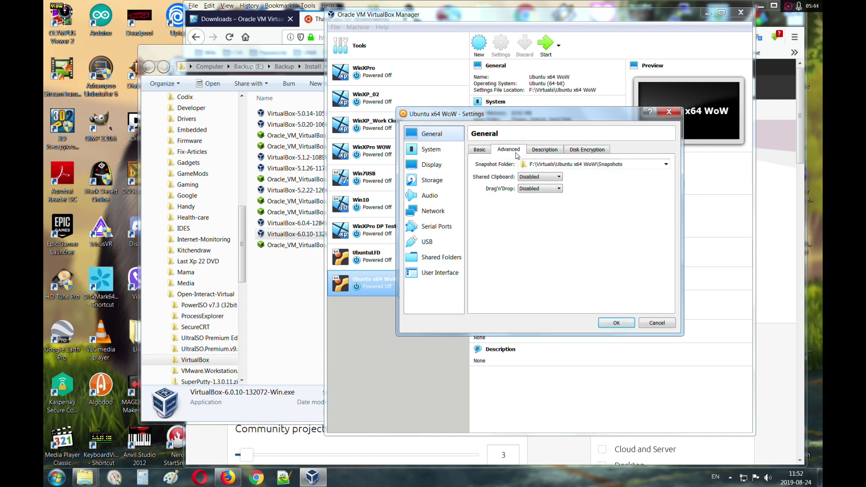
{"action": "left_click", "coordinate": [544, 178]}
{"action": "left_click", "coordinate": [544, 204]}
{"action": "left_click", "coordinate": [536, 189]}
{"action": "left_click", "coordinate": [533, 216]}
{"action": "left_click", "coordinate": [544, 149]}
{"action": "left_click", "coordinate": [586, 149]}
{"action": "left_click", "coordinate": [509, 149]}
Step: Set the boot order to Optical then Hard Disk, Floppy unchecked, keeping the USB Tablet pointer
{"action": "left_click", "coordinate": [430, 149]}
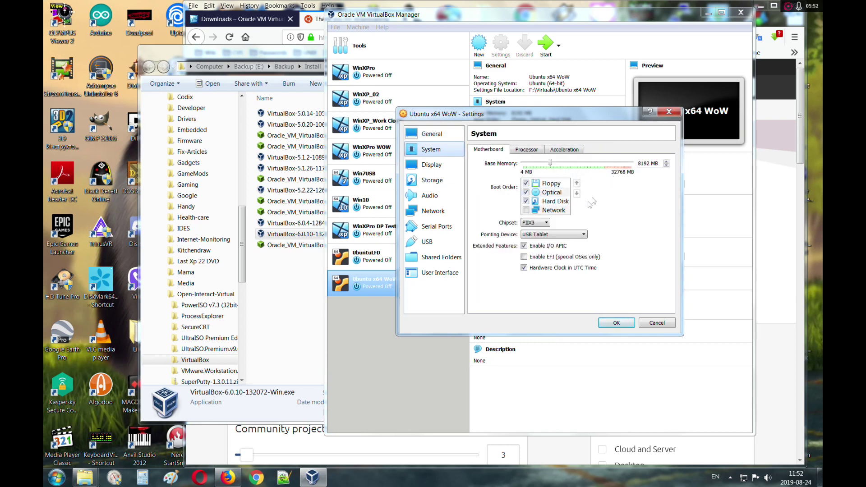
{"action": "left_click", "coordinate": [525, 183]}
{"action": "left_click", "coordinate": [576, 182]}
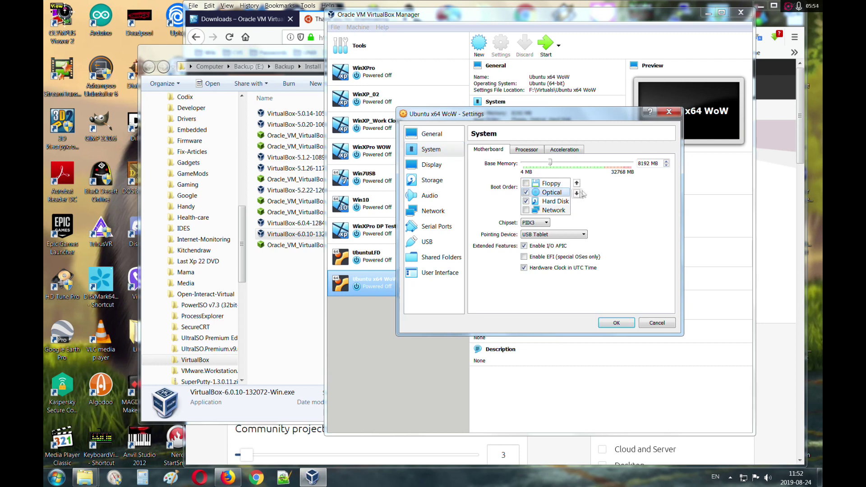
{"action": "left_click", "coordinate": [552, 201]}
{"action": "left_click", "coordinate": [576, 183]}
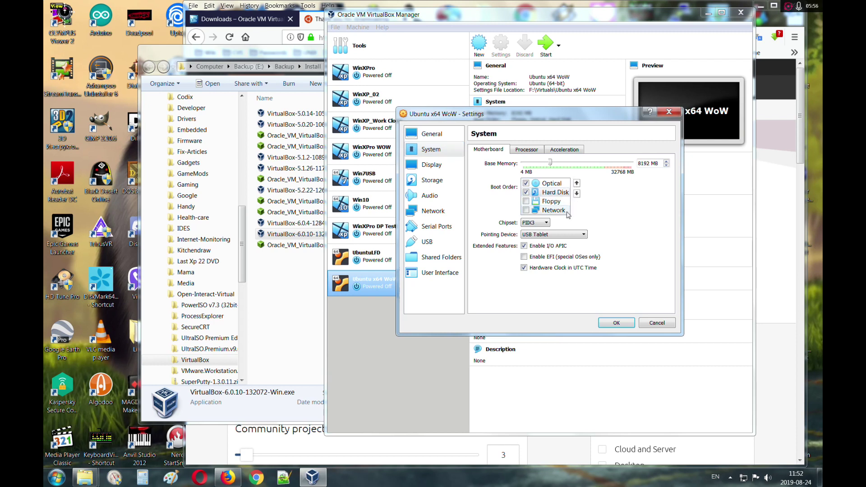
{"action": "left_click", "coordinate": [558, 234]}
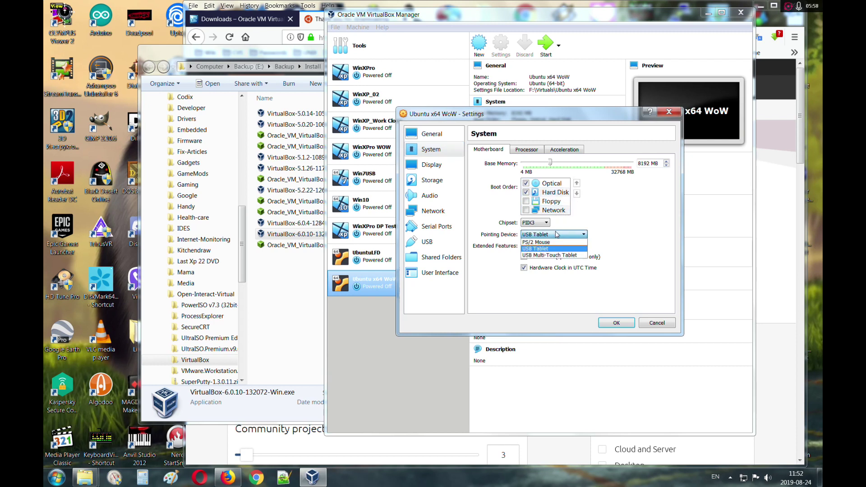
{"action": "left_click", "coordinate": [558, 234]}
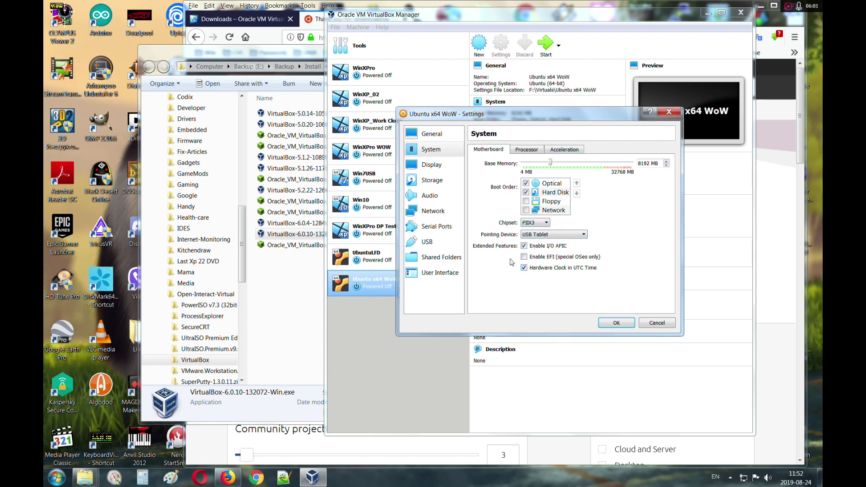
{"action": "left_click", "coordinate": [436, 172]}
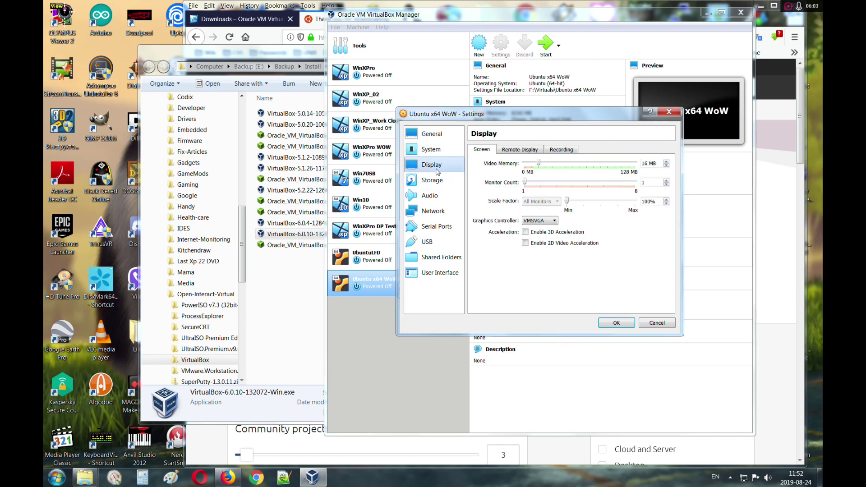
Step: Assign 6 processors and enable PAE/NX, leaving Nested VT-x/AMD-V unchecked
{"action": "left_click", "coordinate": [431, 149]}
{"action": "left_click", "coordinate": [526, 149]}
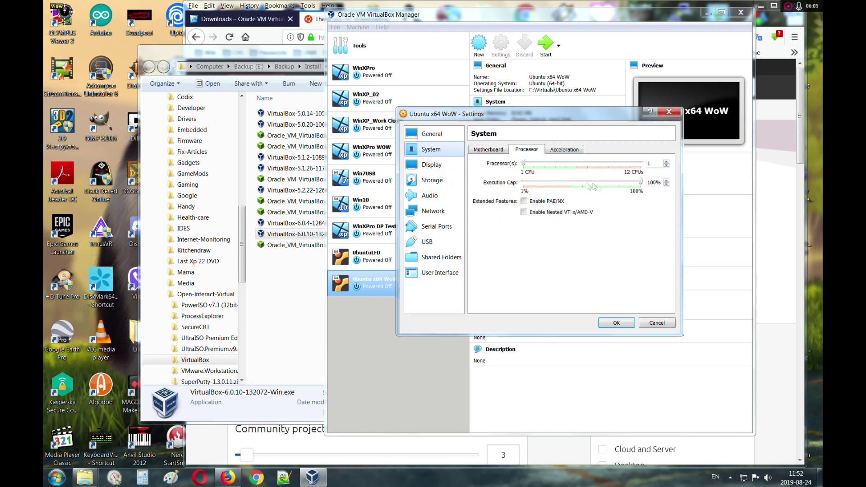
{"action": "left_click_drag", "start_coordinate": [522, 162], "coordinate": [576, 162]}
{"action": "left_click", "coordinate": [524, 201]}
{"action": "left_click", "coordinate": [524, 212]}
{"action": "left_click", "coordinate": [525, 212]}
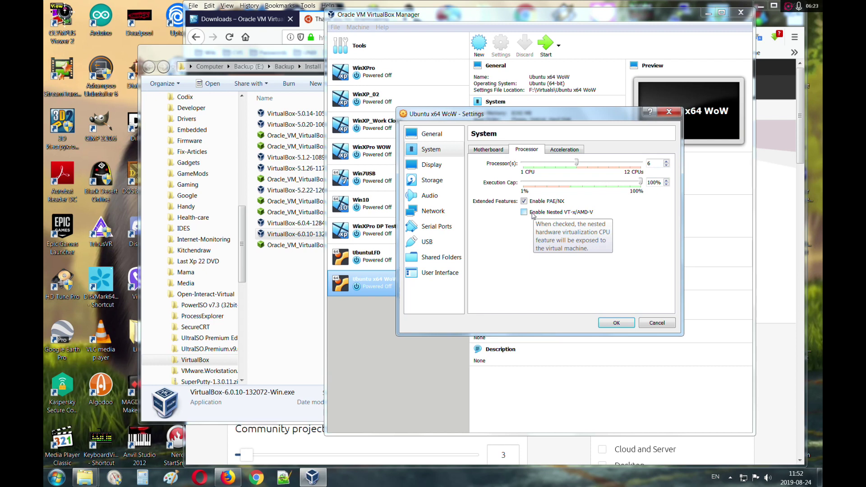
{"action": "left_click", "coordinate": [531, 216]}
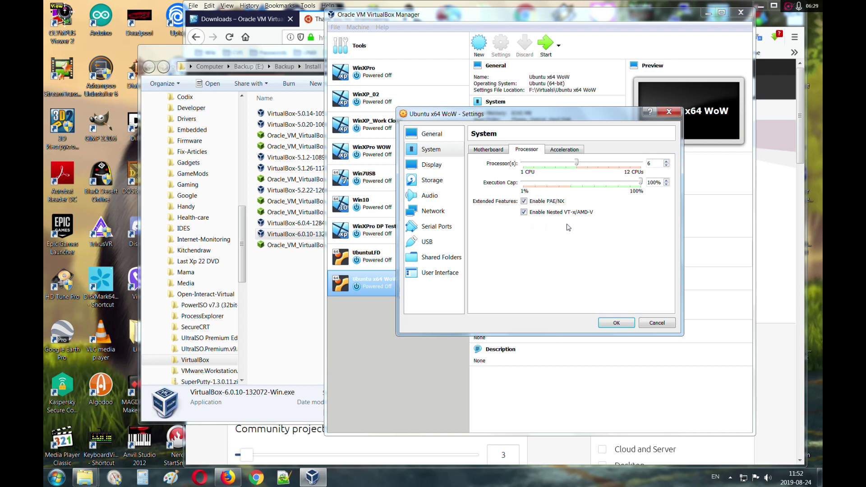
{"action": "left_click", "coordinate": [526, 213]}
{"action": "left_click", "coordinate": [563, 150]}
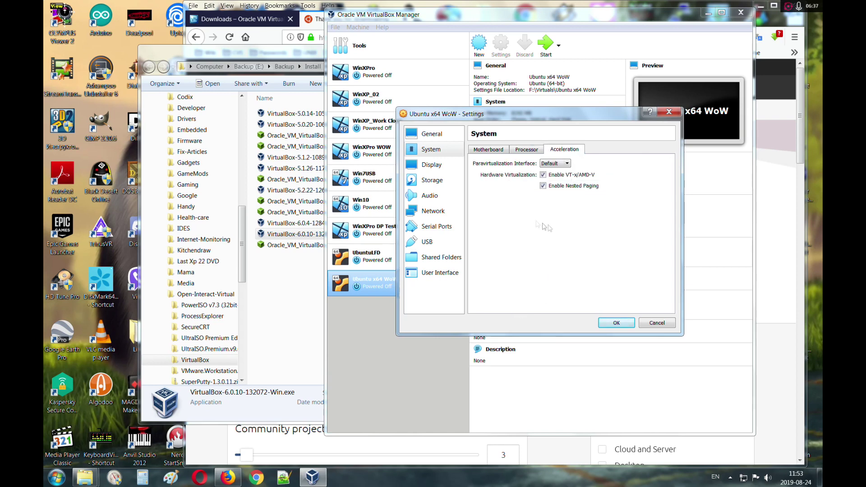
Step: Set video memory to 128 MB and the VBoxSVGA controller, with 3D acceleration on and 2D off
{"action": "left_click", "coordinate": [456, 166]}
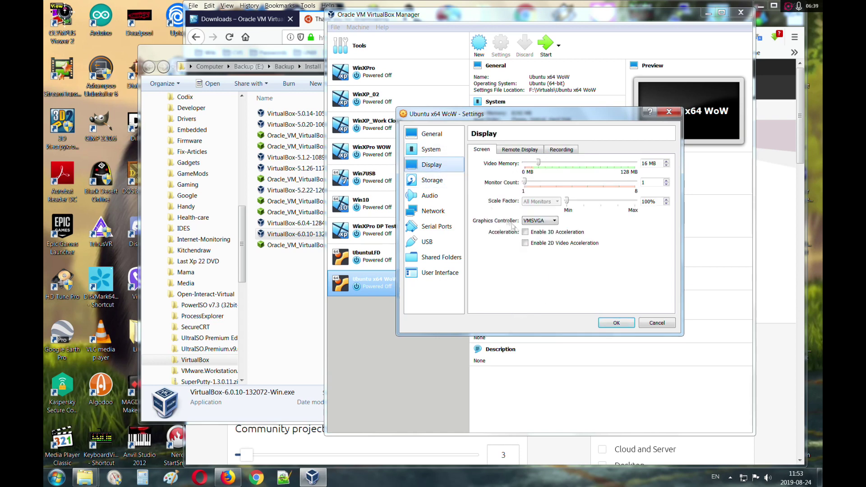
{"action": "left_click_drag", "start_coordinate": [538, 163], "coordinate": [655, 176]}
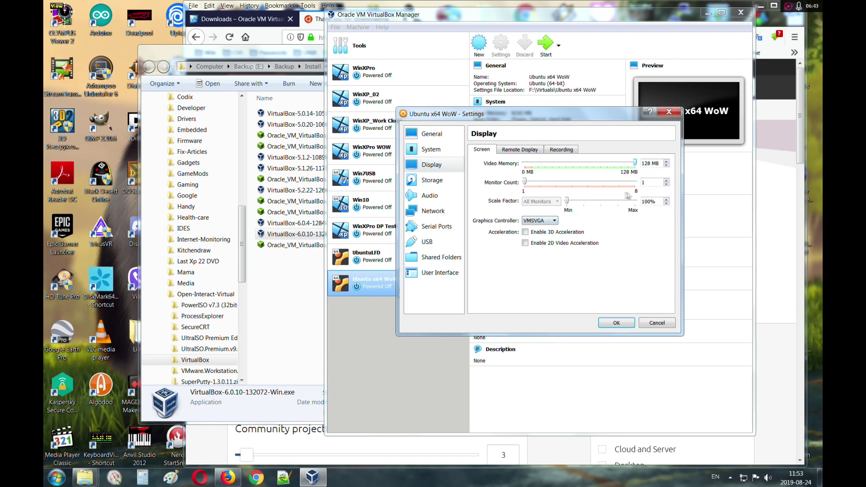
{"action": "left_click", "coordinate": [553, 221]}
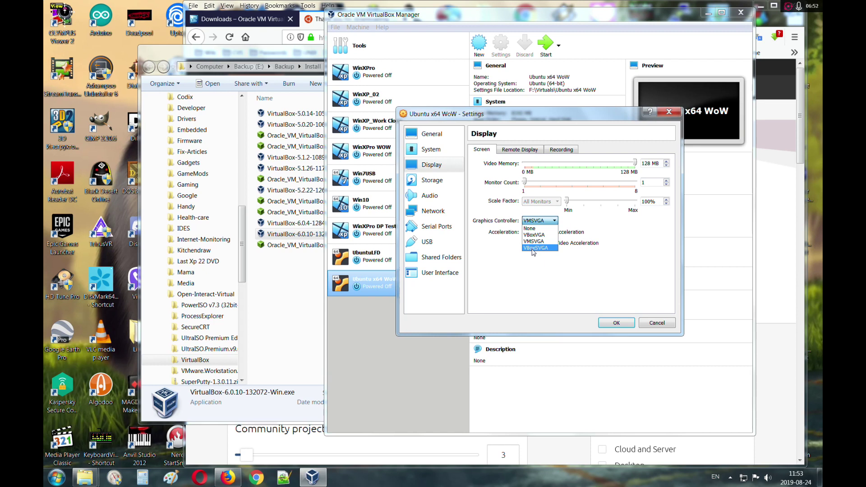
{"action": "left_click", "coordinate": [534, 251]}
{"action": "left_click", "coordinate": [525, 232]}
{"action": "left_click", "coordinate": [525, 243]}
{"action": "mouse_move", "coordinate": [528, 325]}
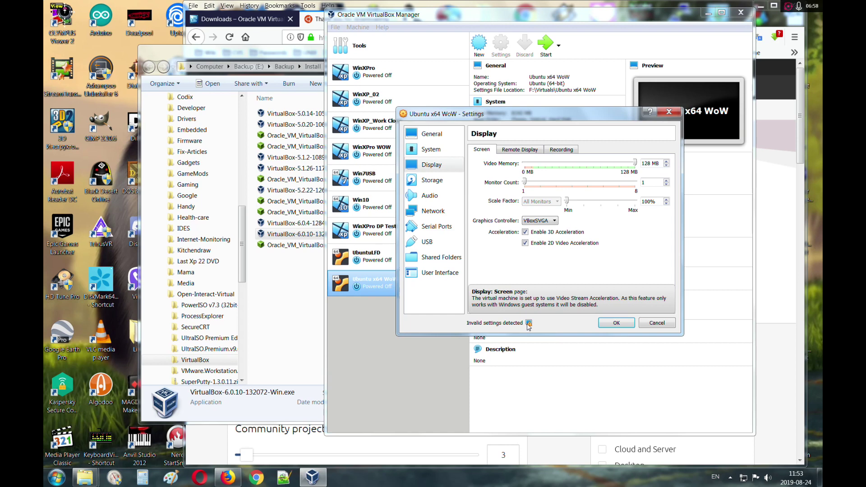
{"action": "left_click", "coordinate": [535, 244]}
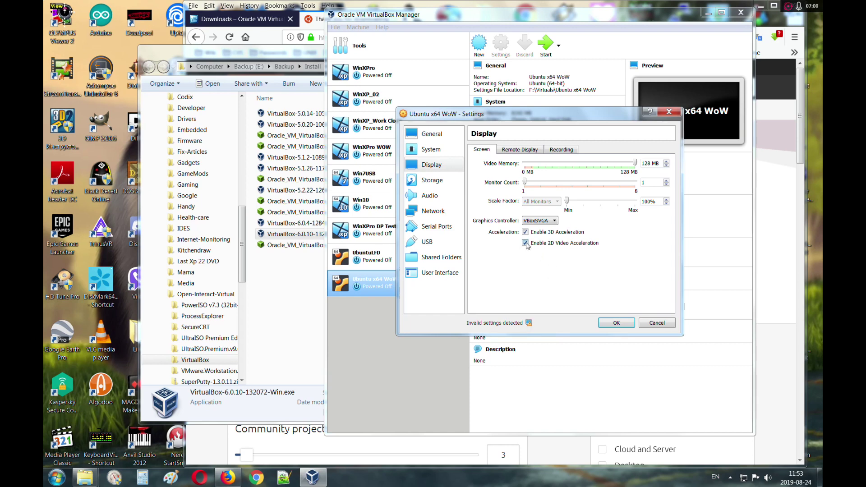
Step: Remove the IDE controller from the machine's storage settings
{"action": "left_click", "coordinate": [432, 180]}
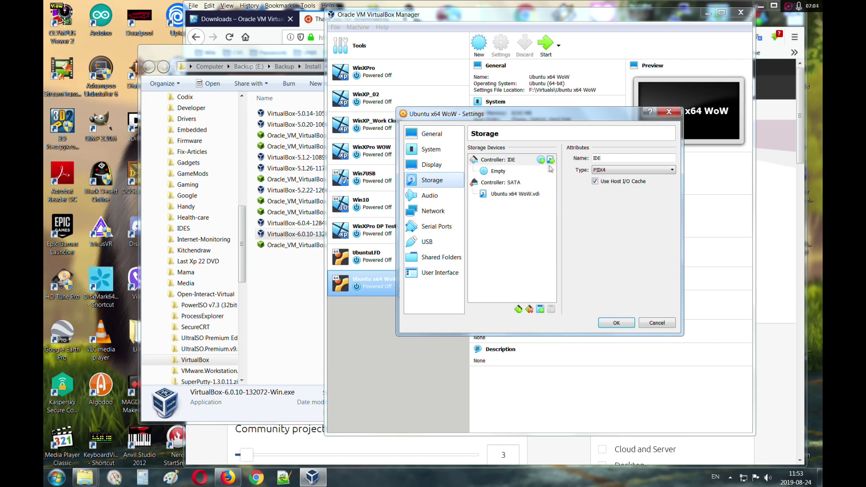
{"action": "right_click", "coordinate": [532, 161]}
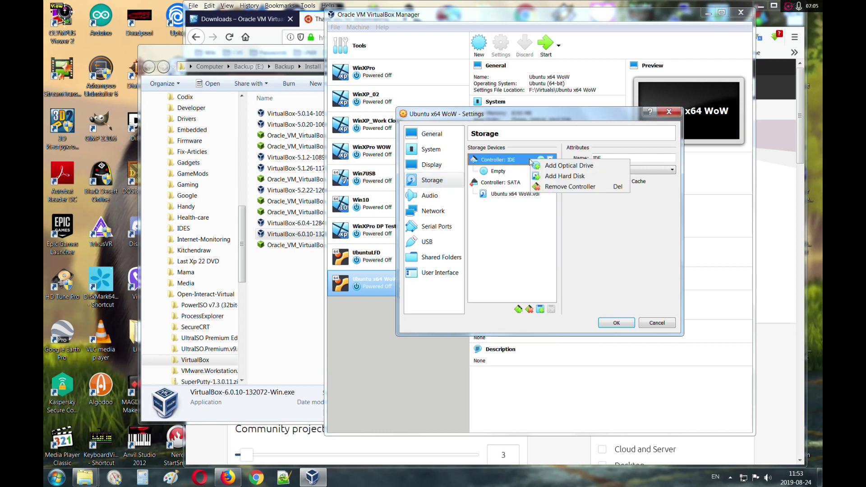
{"action": "left_click", "coordinate": [548, 186]}
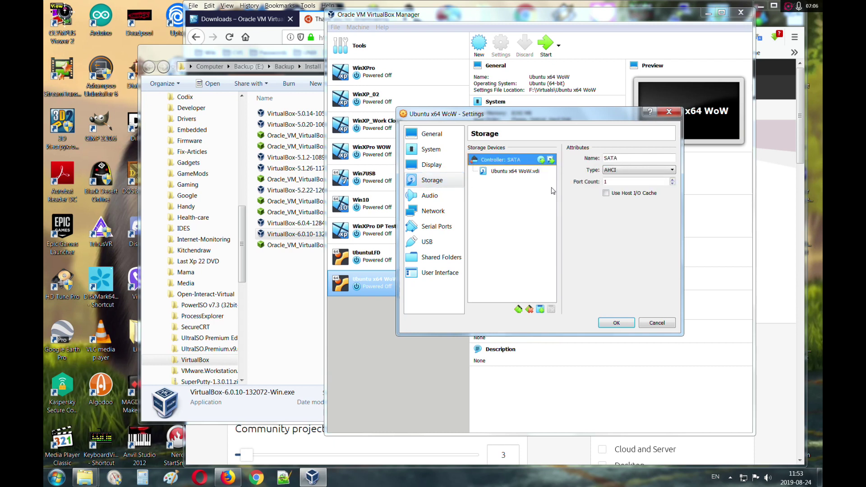
Step: Add an optical drive on the SATA controller holding ubuntu-18.04.3-desktop-amd64.iso
{"action": "left_click", "coordinate": [540, 160]}
{"action": "left_click", "coordinate": [549, 258]}
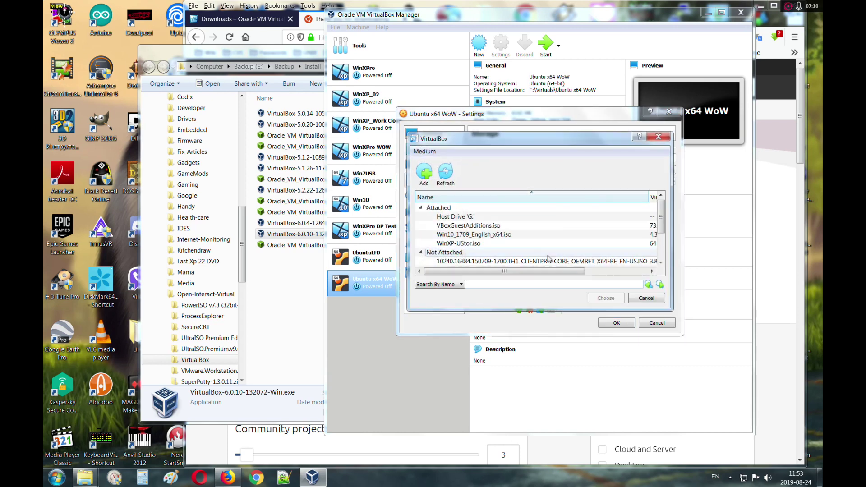
{"action": "left_click", "coordinate": [423, 172]}
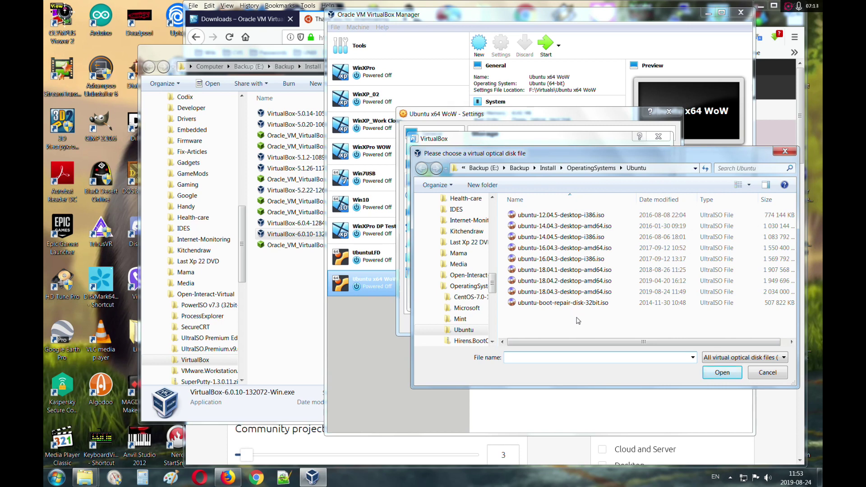
{"action": "left_click", "coordinate": [563, 292]}
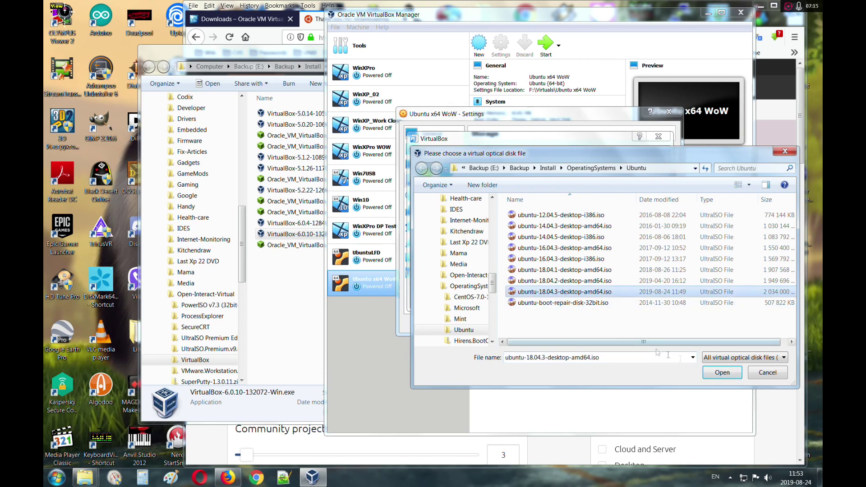
{"action": "left_click", "coordinate": [722, 372]}
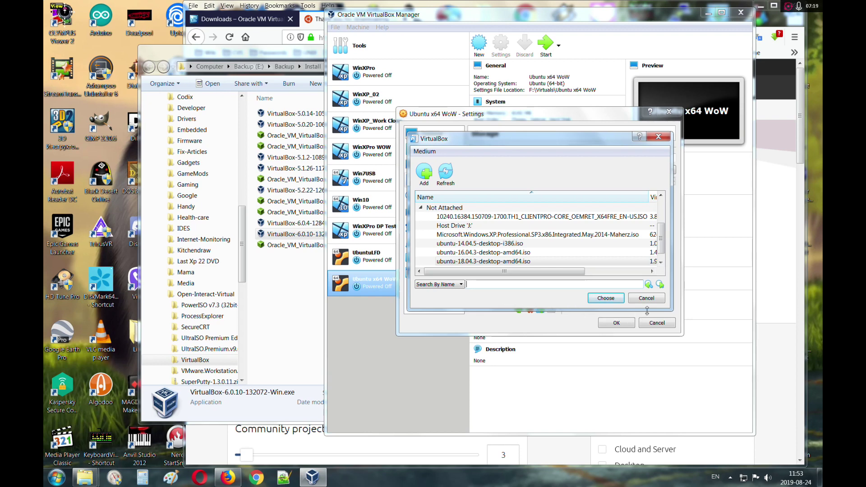
{"action": "left_click", "coordinate": [501, 262]}
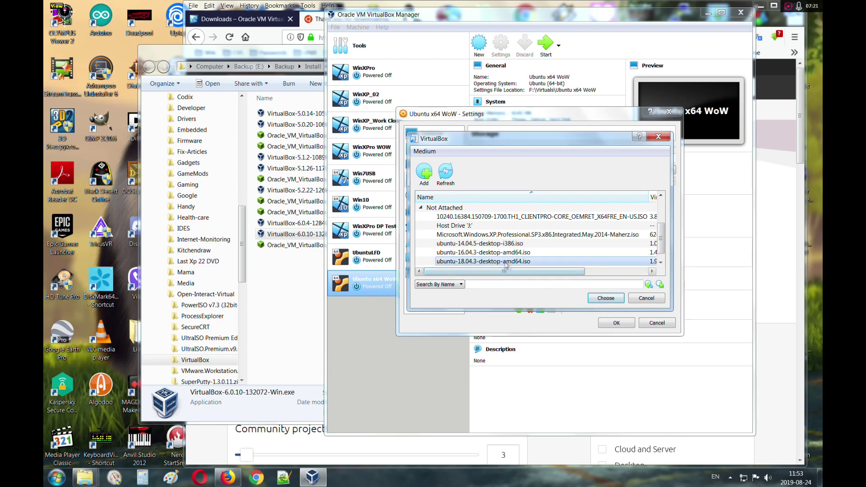
{"action": "left_click", "coordinate": [605, 298]}
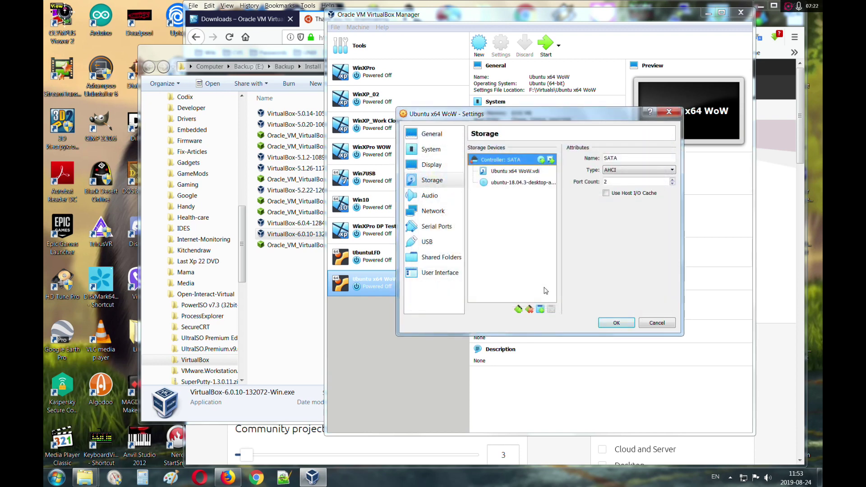
Step: Review the attached ISO, the Ubuntu x64 WoW.vdi disk and SATA controller details
{"action": "left_click", "coordinate": [519, 183]}
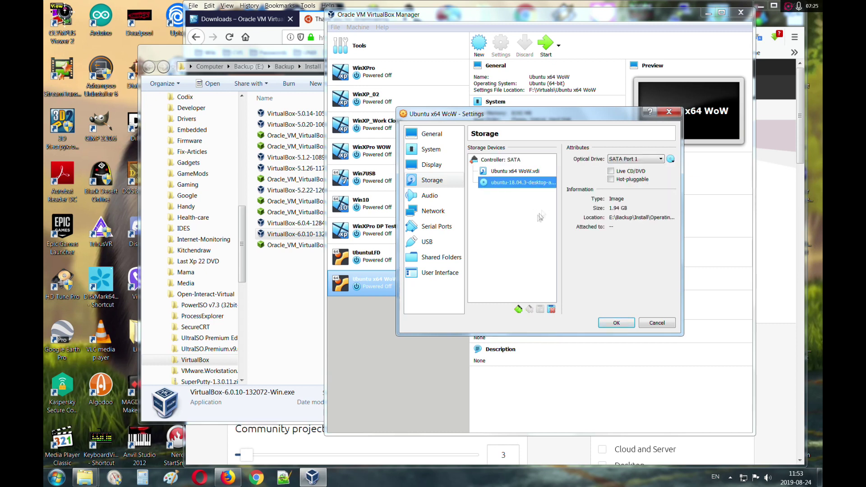
{"action": "left_click", "coordinate": [526, 174]}
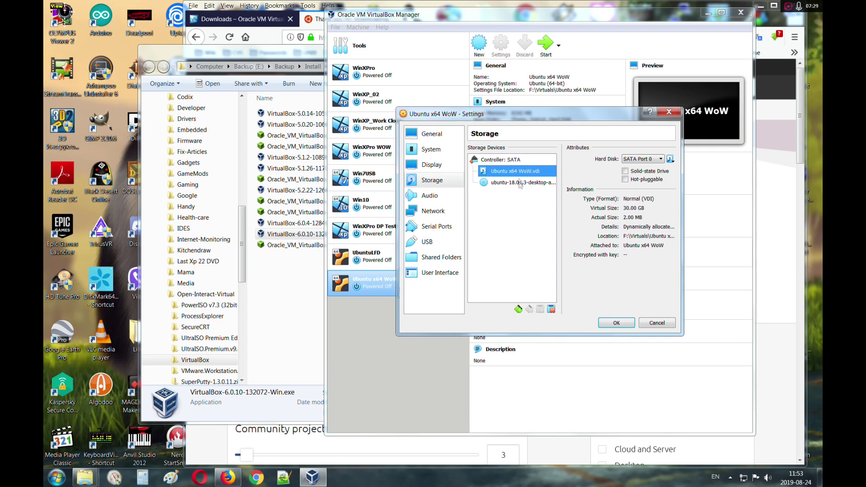
{"action": "key", "text": "Down"}
{"action": "key", "text": "Up"}
{"action": "key", "text": "Down"}
{"action": "key", "text": "Up"}
{"action": "key", "text": "Up"}
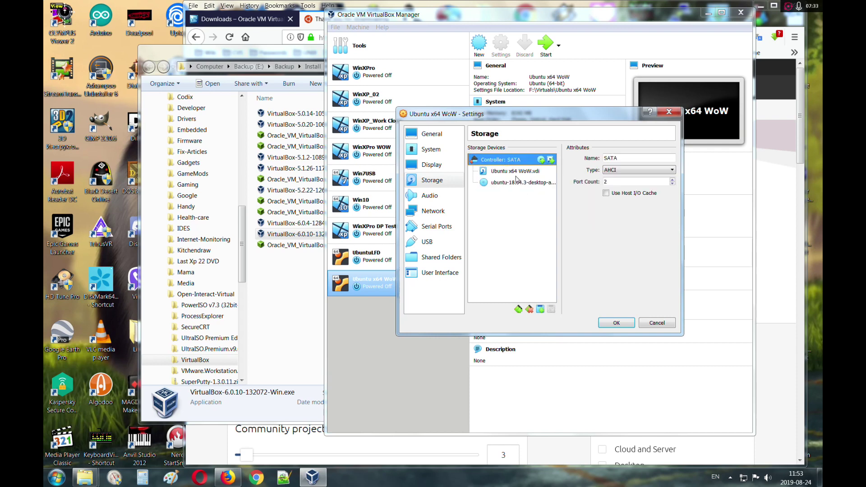
{"action": "left_click", "coordinate": [429, 197]}
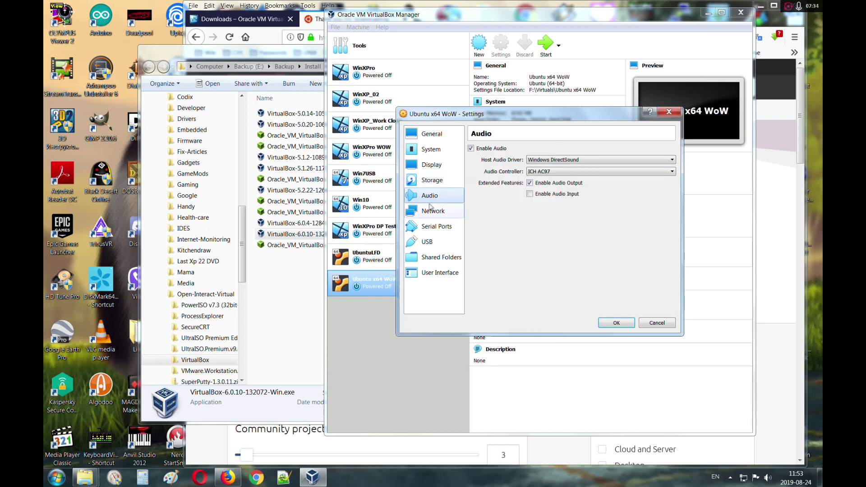
Step: Keep the network adapter attached to NAT and view its advanced options
{"action": "left_click", "coordinate": [432, 210]}
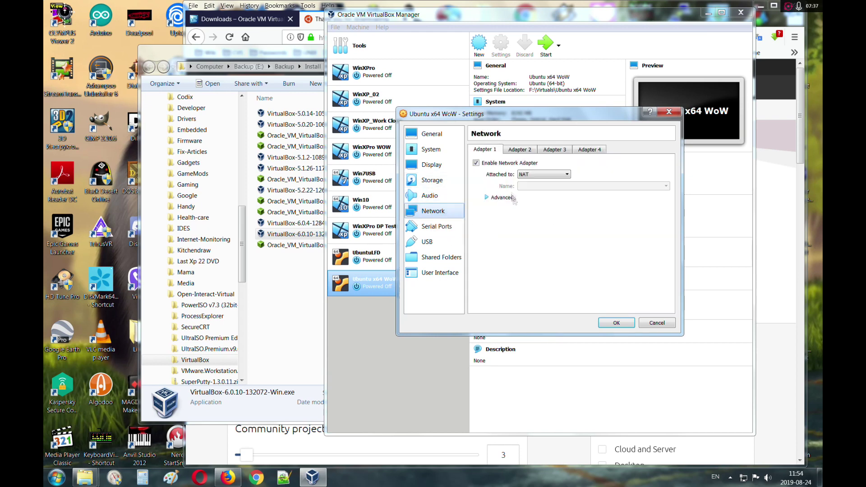
{"action": "left_click", "coordinate": [546, 175]}
{"action": "left_click", "coordinate": [548, 177]}
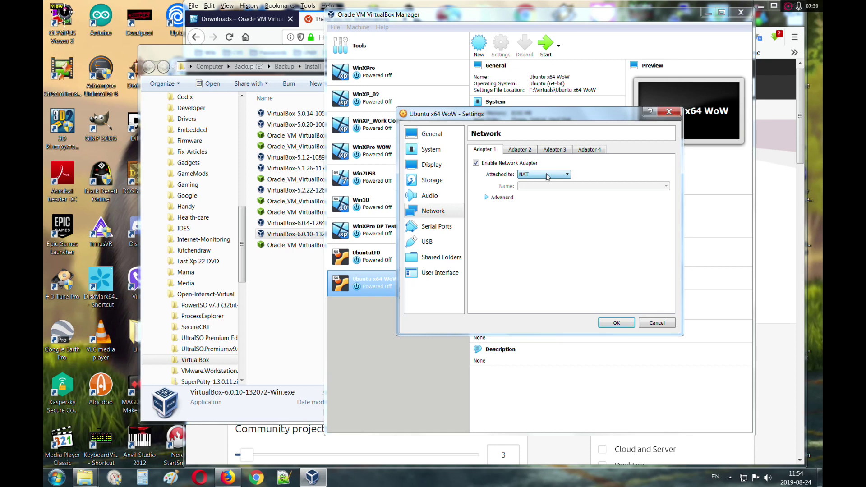
{"action": "left_click", "coordinate": [500, 198]}
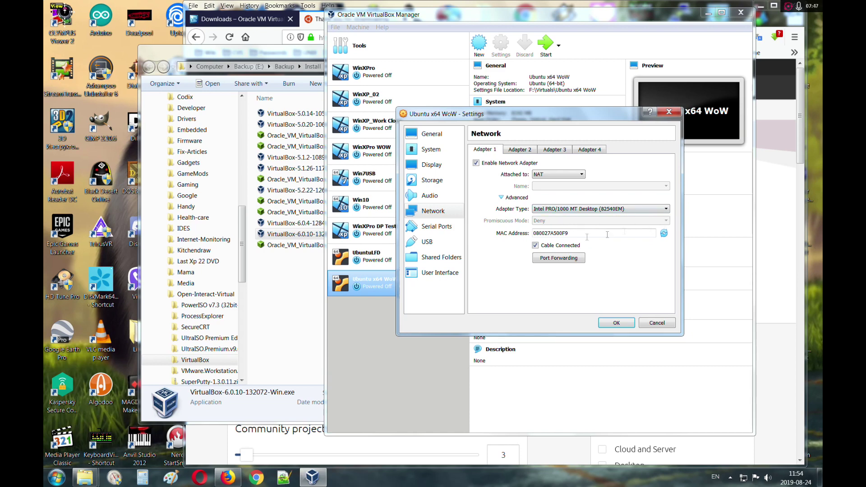
Step: Review the serial port, USB, shared folders and user interface pages, then save the settings
{"action": "left_click", "coordinate": [444, 227]}
{"action": "left_click", "coordinate": [460, 244]}
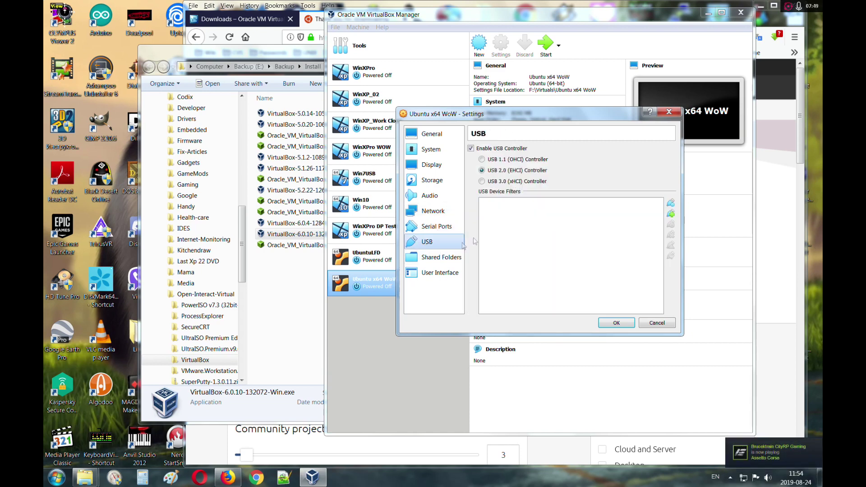
{"action": "left_click", "coordinate": [458, 257]}
{"action": "left_click", "coordinate": [457, 272]}
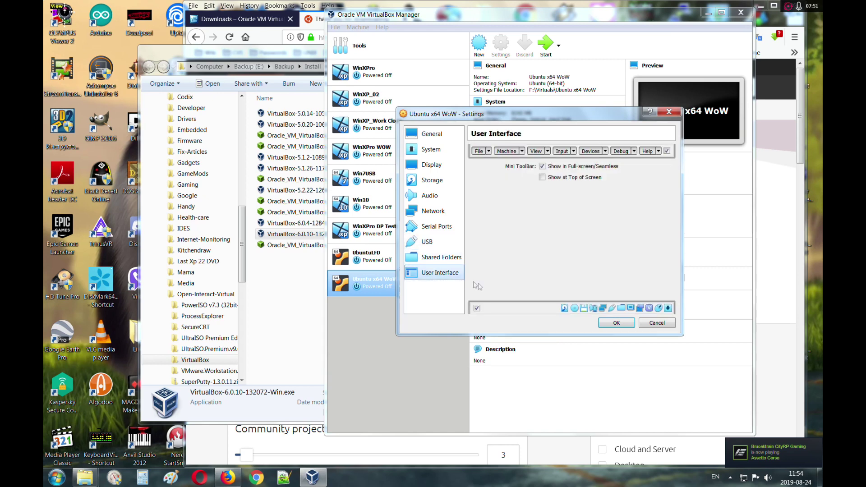
{"action": "left_click", "coordinate": [439, 256]}
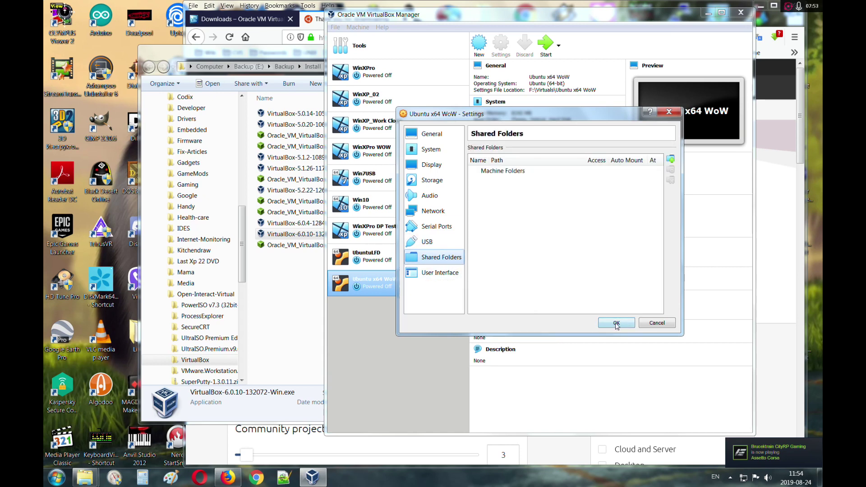
{"action": "left_click", "coordinate": [616, 323]}
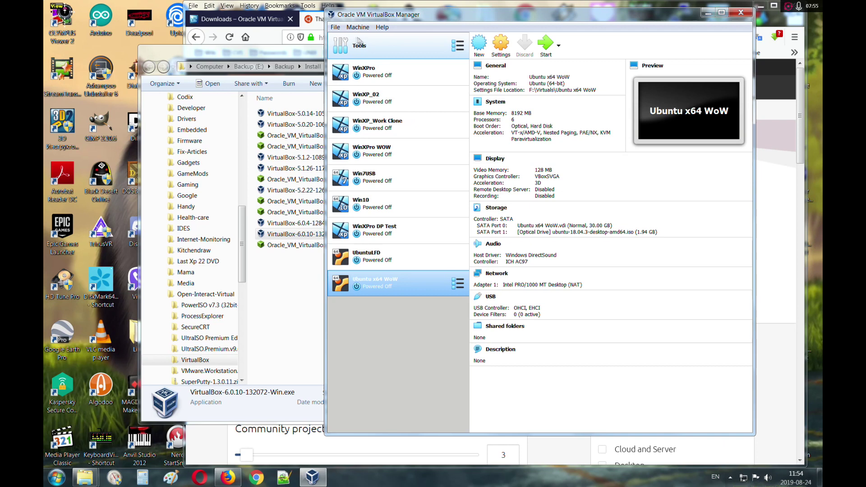
Step: Remove the old 6.0.6 extension pack in Preferences > Extensions
{"action": "left_click", "coordinate": [359, 40]}
{"action": "left_click", "coordinate": [336, 28]}
{"action": "left_click", "coordinate": [337, 28]}
{"action": "left_click", "coordinate": [339, 29]}
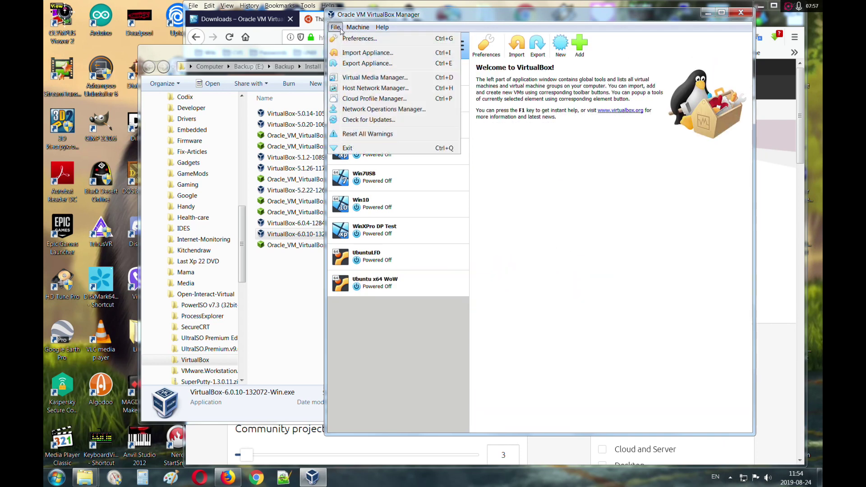
{"action": "left_click", "coordinate": [353, 40]}
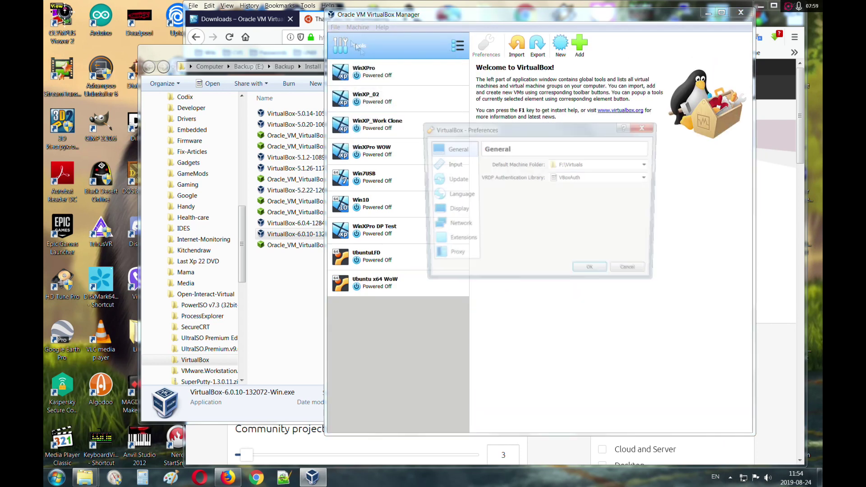
{"action": "left_click", "coordinate": [458, 240]}
{"action": "left_click", "coordinate": [614, 186]}
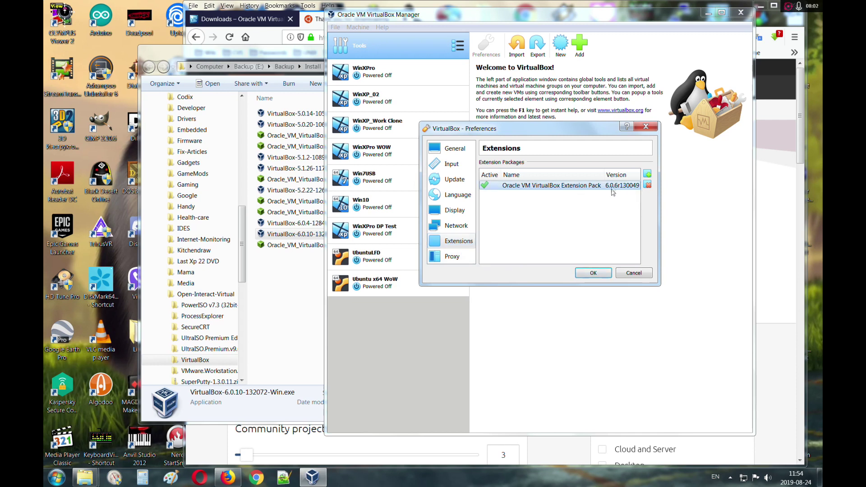
{"action": "left_click", "coordinate": [647, 186]}
{"action": "left_click", "coordinate": [519, 235]}
Step: Choose Oracle_VM_VirtualBox_Extension_Pack-6.0.10.vbox-extpack from the pasted VirtualBox installer folder
{"action": "left_click", "coordinate": [647, 174]}
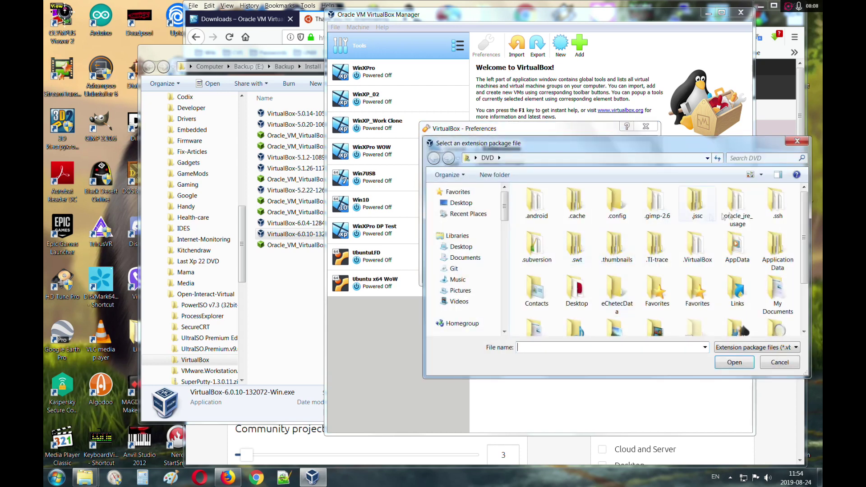
{"action": "left_click", "coordinate": [182, 67]}
{"action": "key", "text": "ctrl+c"}
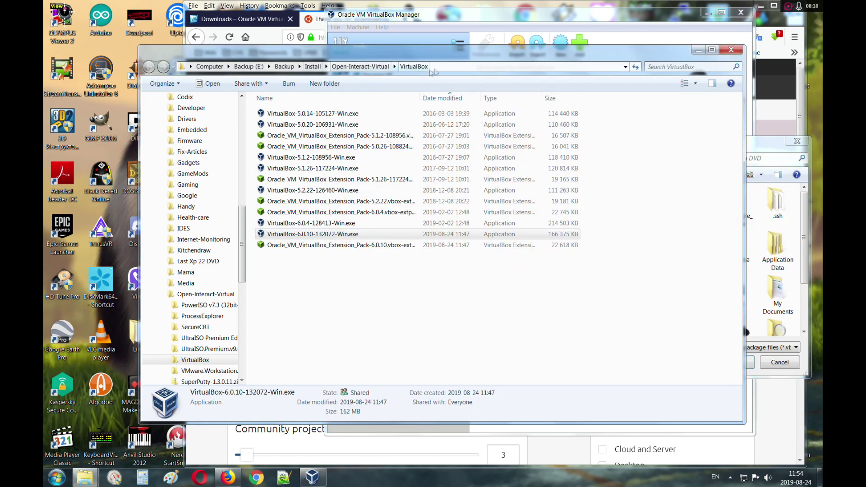
{"action": "left_click", "coordinate": [764, 141]}
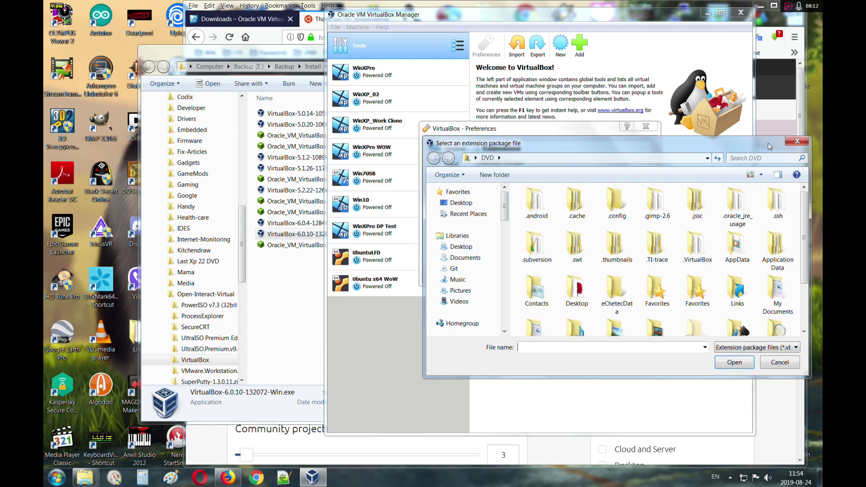
{"action": "left_click", "coordinate": [639, 159]}
{"action": "key", "text": "ctrl+v"}
{"action": "key", "text": "Return"}
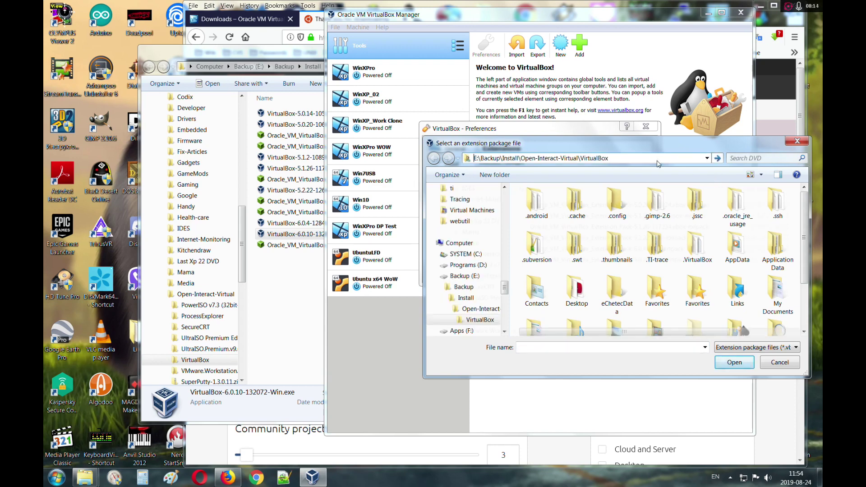
{"action": "left_click", "coordinate": [642, 259]}
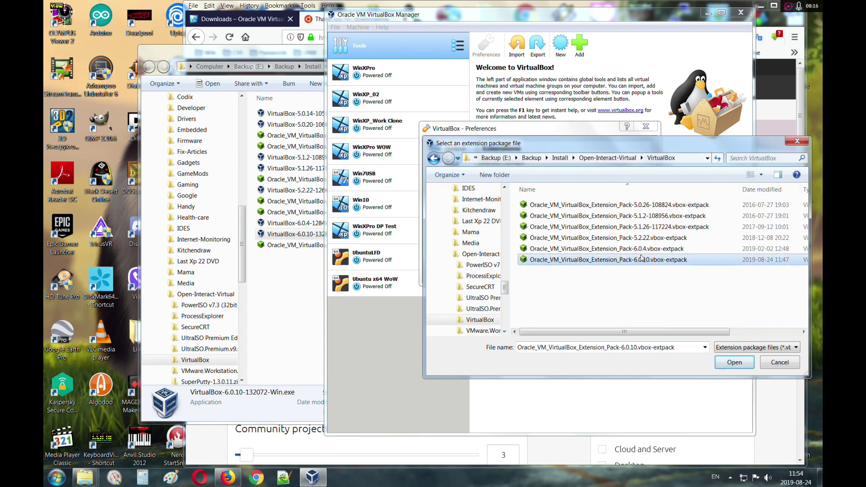
{"action": "left_click", "coordinate": [733, 362]}
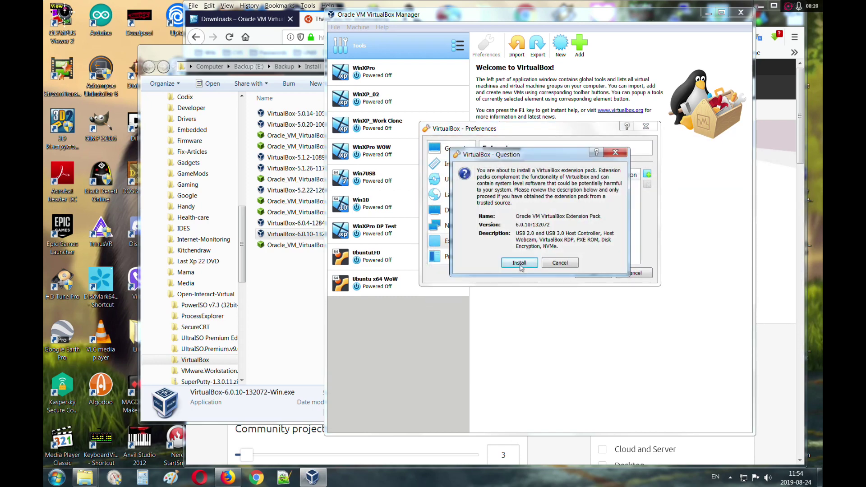
Step: Install the 6.0.10 extension pack, accept its license, and close Preferences
{"action": "left_click", "coordinate": [519, 265]}
{"action": "left_click_drag", "start_coordinate": [651, 144], "coordinate": [651, 269]}
{"action": "left_click", "coordinate": [597, 290]}
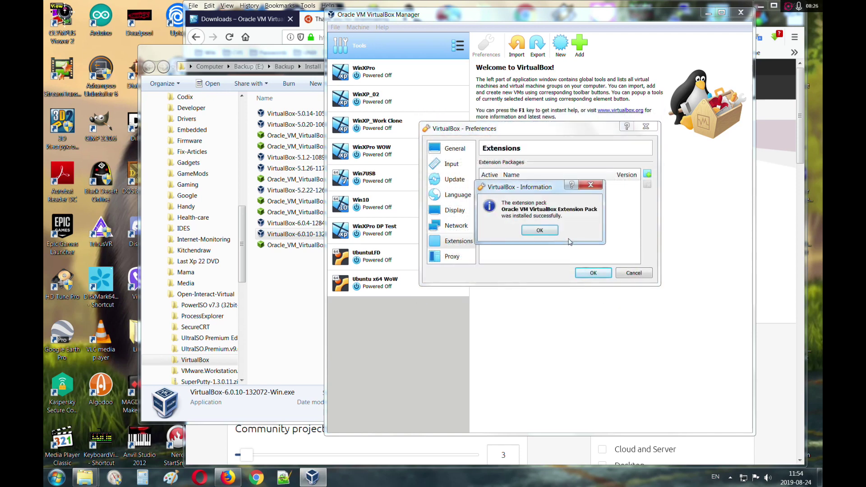
{"action": "left_click", "coordinate": [545, 230]}
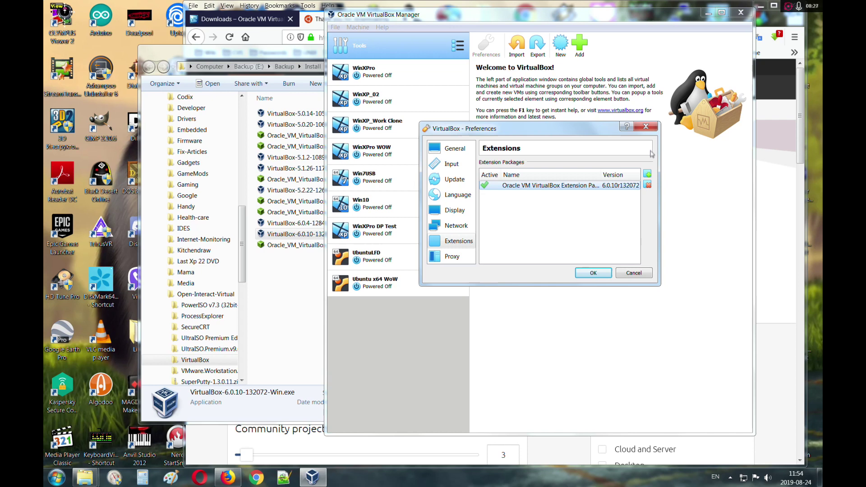
{"action": "left_click", "coordinate": [646, 126]}
{"action": "left_click", "coordinate": [403, 294]}
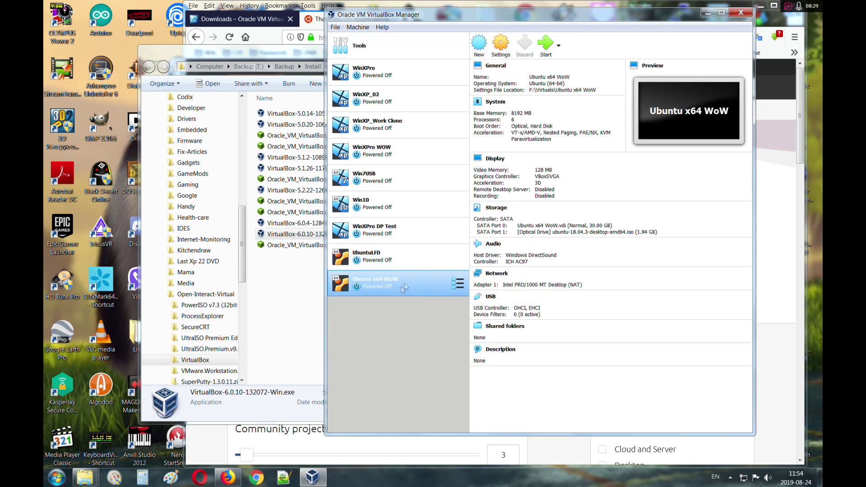
Step: Start the Ubuntu x64 WoW machine and bring the VirtualBox Manager back to the front
{"action": "double_click", "coordinate": [434, 294]}
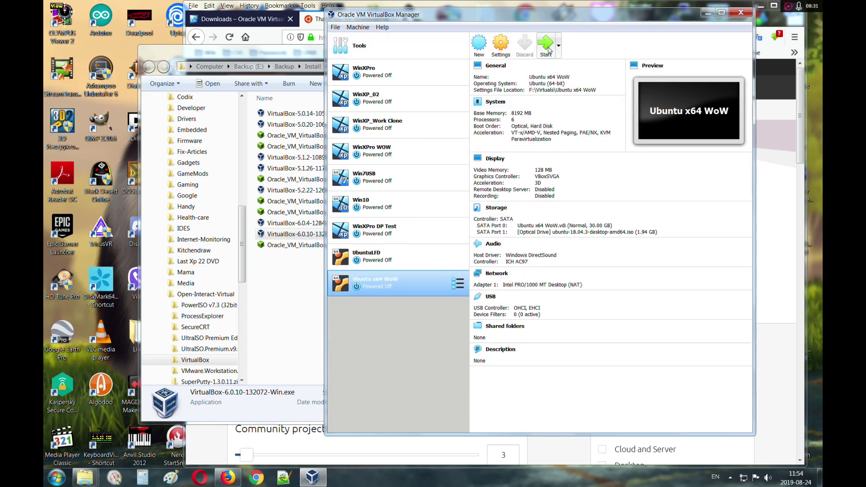
{"action": "left_click", "coordinate": [314, 161]}
{"action": "left_click", "coordinate": [707, 69]}
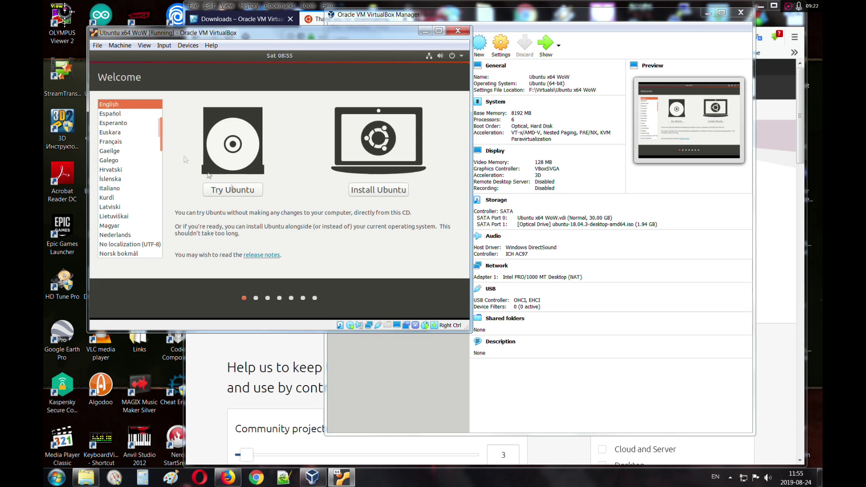
Step: Begin installing Ubuntu and keep the English (US) keyboard layout rather than the Cherokee variant
{"action": "left_click", "coordinate": [372, 191]}
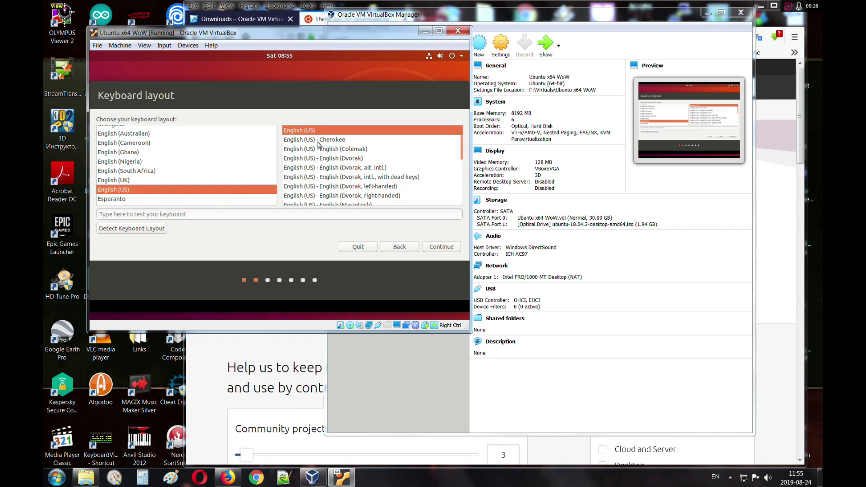
{"action": "left_click", "coordinate": [446, 247]}
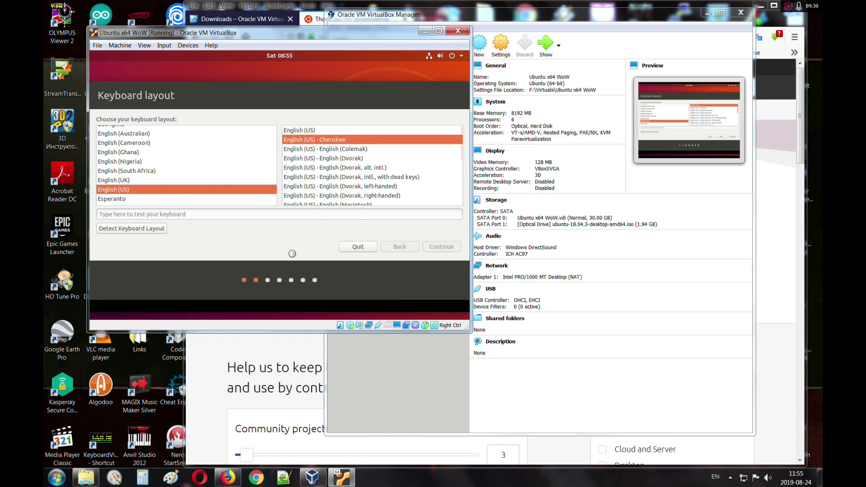
{"action": "left_click", "coordinate": [394, 247]}
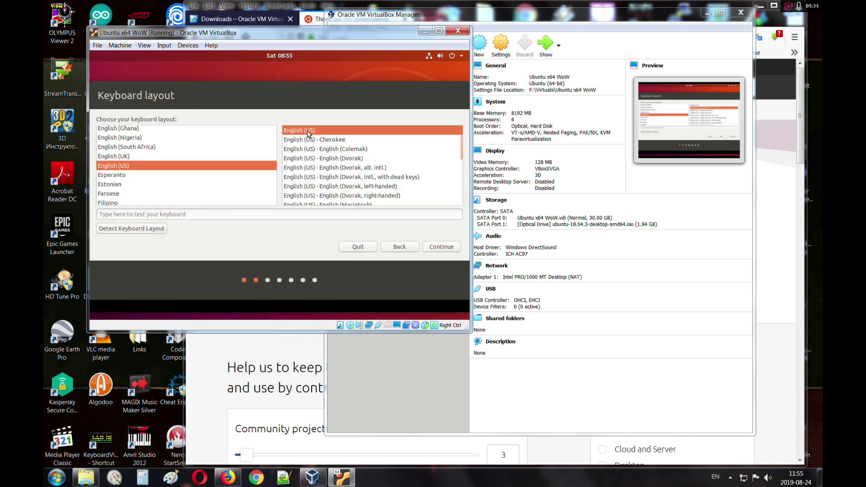
{"action": "left_click", "coordinate": [441, 248]}
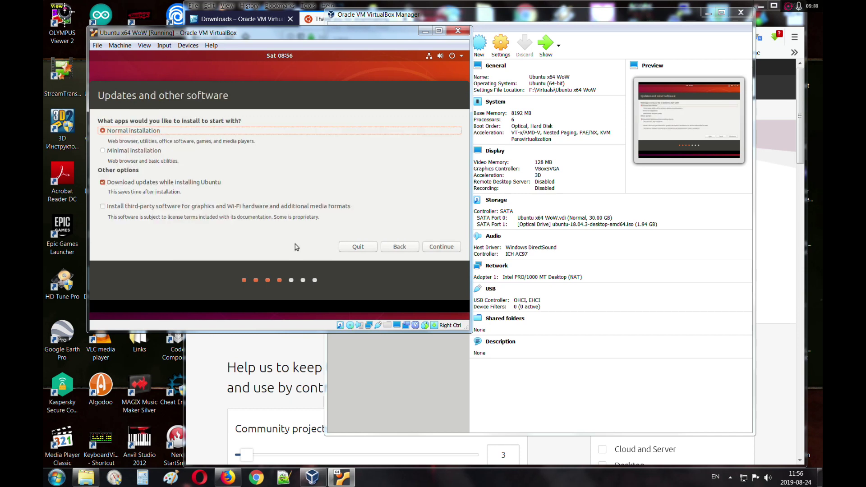
Step: Pick Minimal installation, continue, and select Something else for partitioning
{"action": "left_click", "coordinate": [105, 152]}
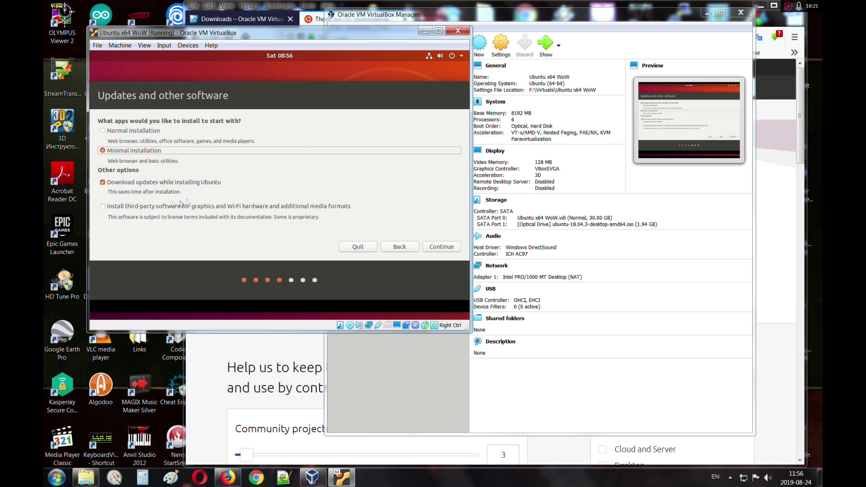
{"action": "left_click", "coordinate": [441, 247]}
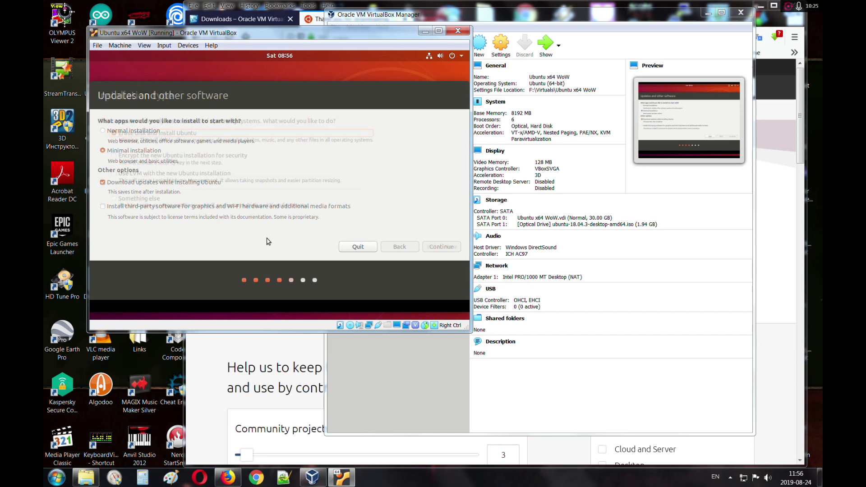
{"action": "left_click", "coordinate": [116, 200]}
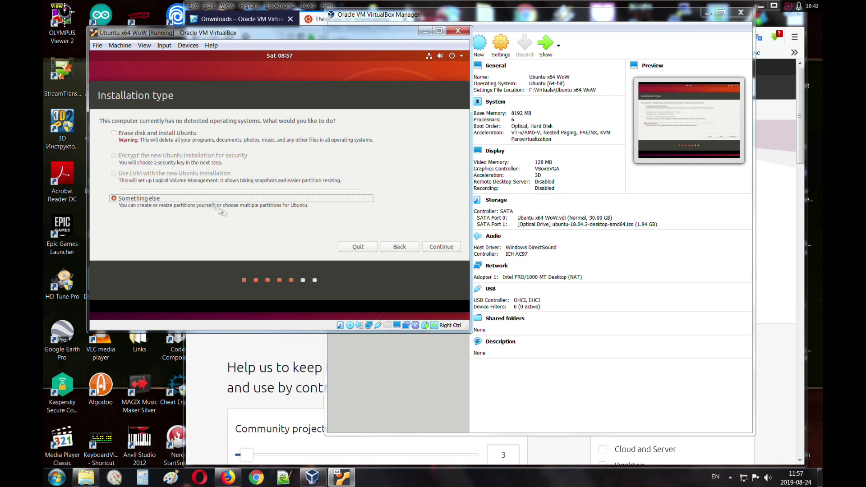
Step: Try manual partitioning with a new partition table on the 32212 MB disk, then go back
{"action": "left_click", "coordinate": [116, 135]}
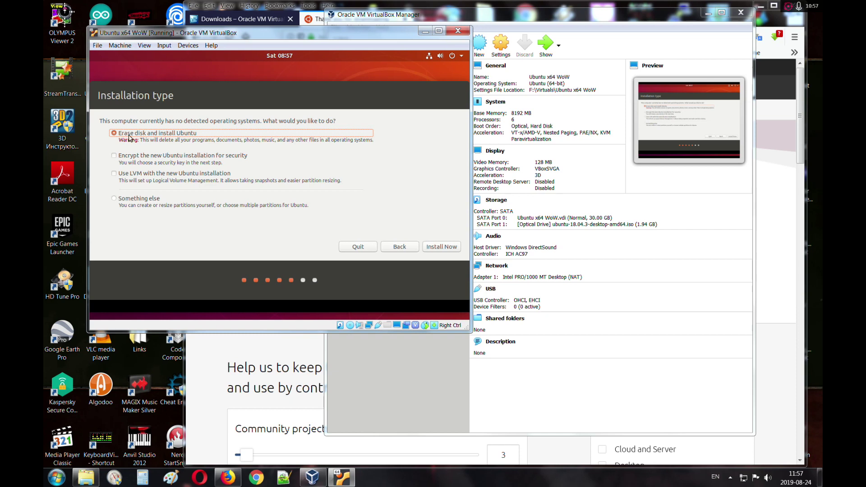
{"action": "left_click", "coordinate": [120, 199]}
{"action": "left_click", "coordinate": [441, 247]}
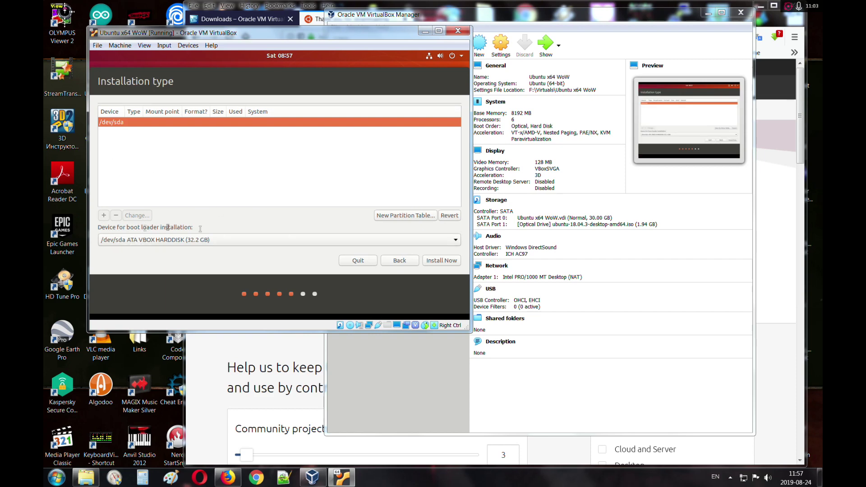
{"action": "left_click", "coordinate": [397, 215]}
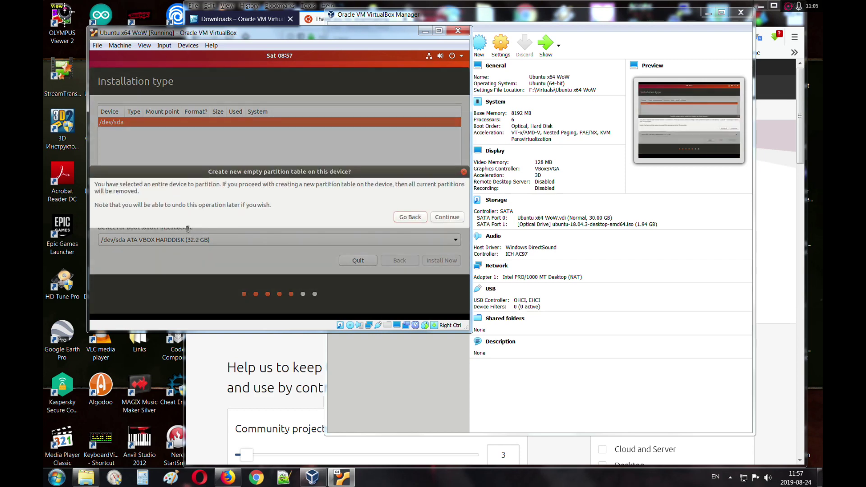
{"action": "left_click", "coordinate": [447, 217]}
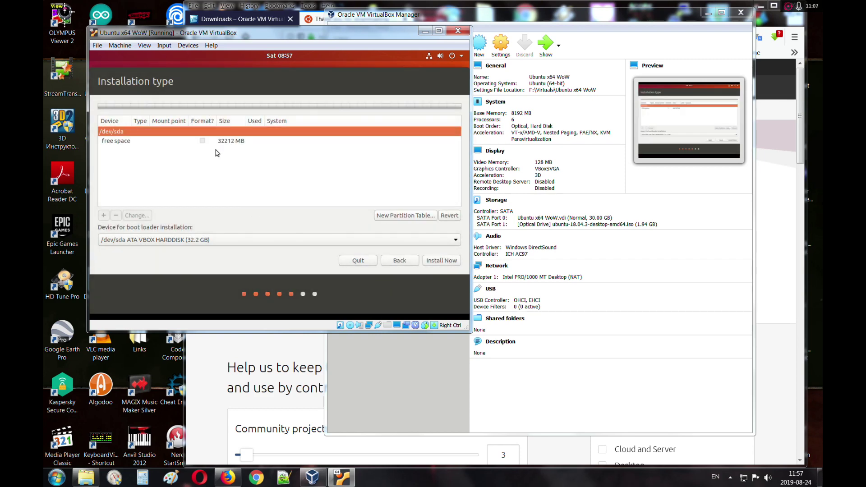
{"action": "left_click", "coordinate": [217, 142]}
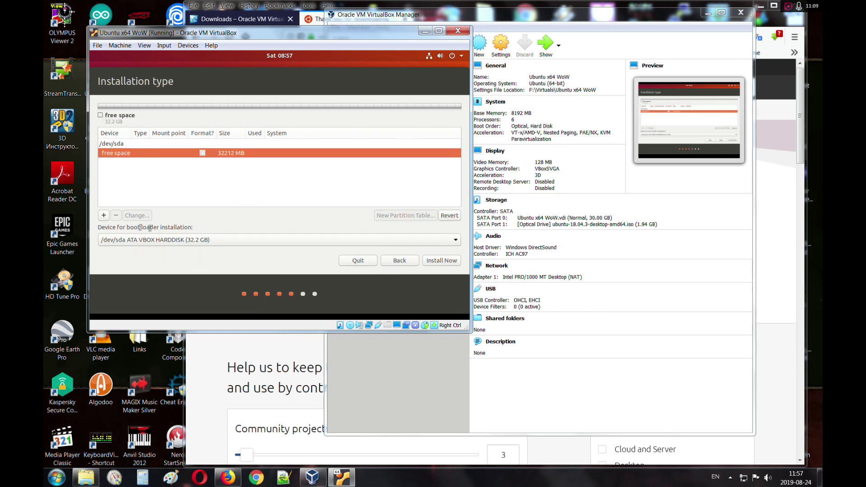
{"action": "left_click", "coordinate": [104, 215]}
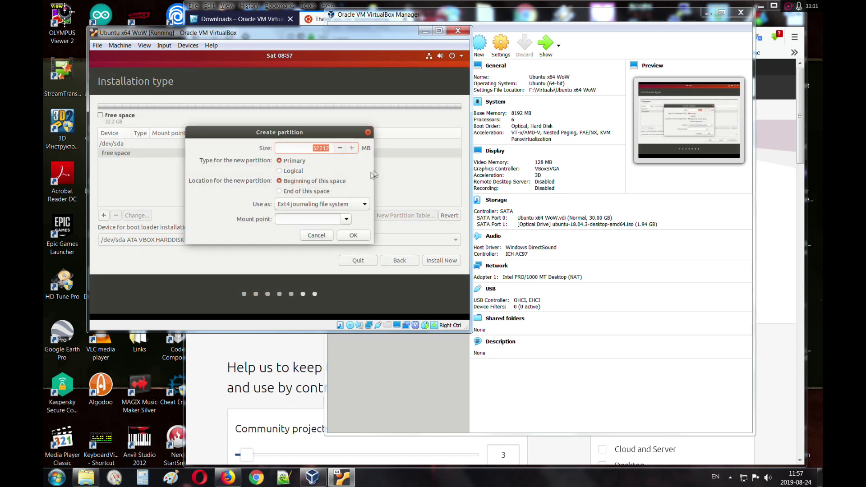
{"action": "left_click", "coordinate": [368, 132]}
{"action": "left_click", "coordinate": [399, 260]}
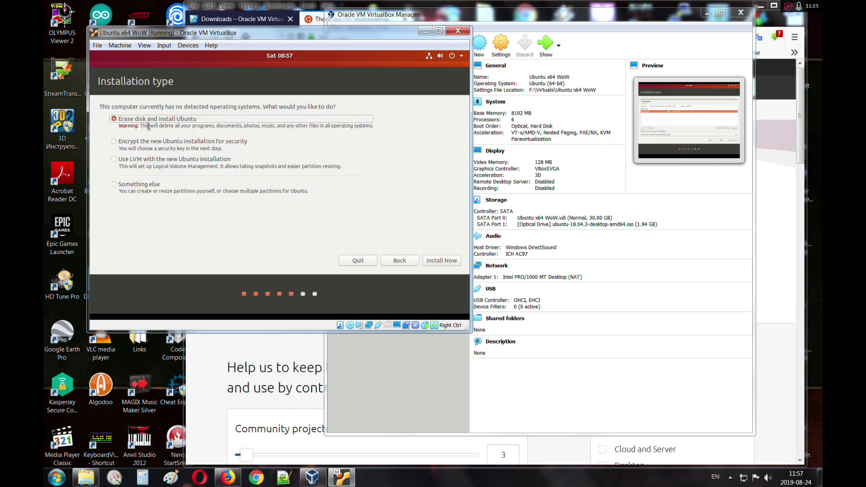
Step: Choose Erase disk and install Ubuntu without LVM or encryption, and confirm writing the ext4 changes
{"action": "left_click", "coordinate": [130, 142]}
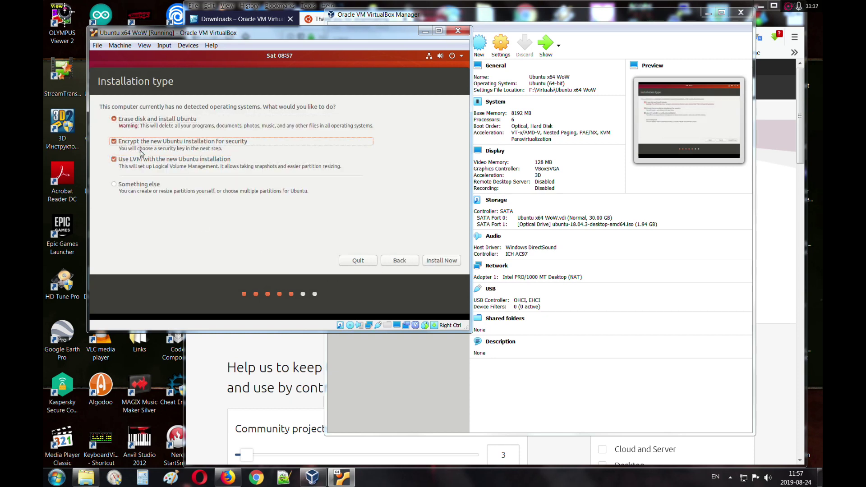
{"action": "left_click", "coordinate": [114, 159]}
{"action": "left_click", "coordinate": [125, 120]}
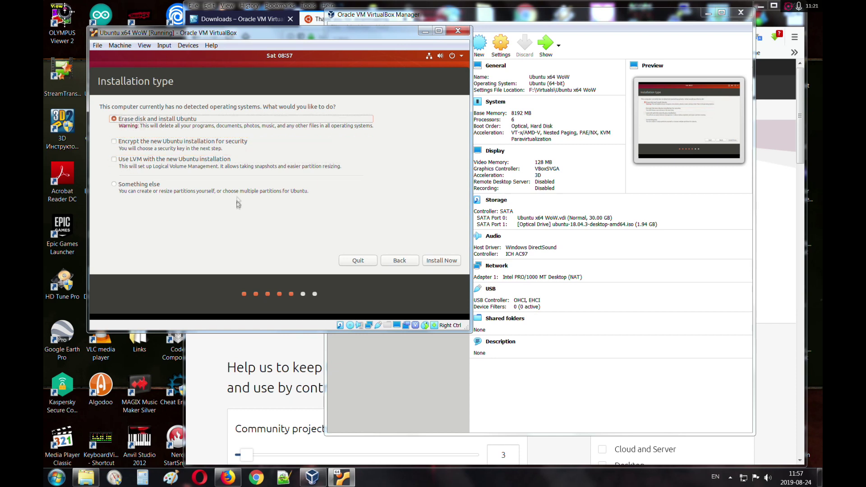
{"action": "left_click", "coordinate": [449, 261]}
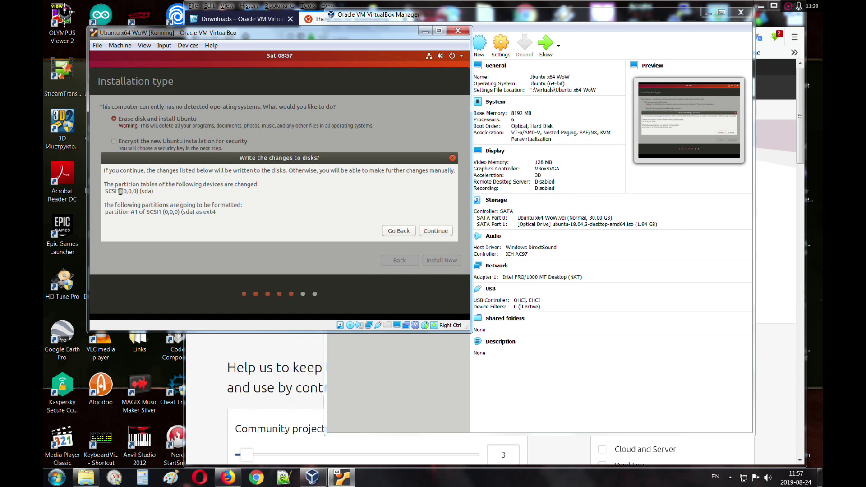
{"action": "left_click_drag", "start_coordinate": [107, 191], "coordinate": [159, 192]}
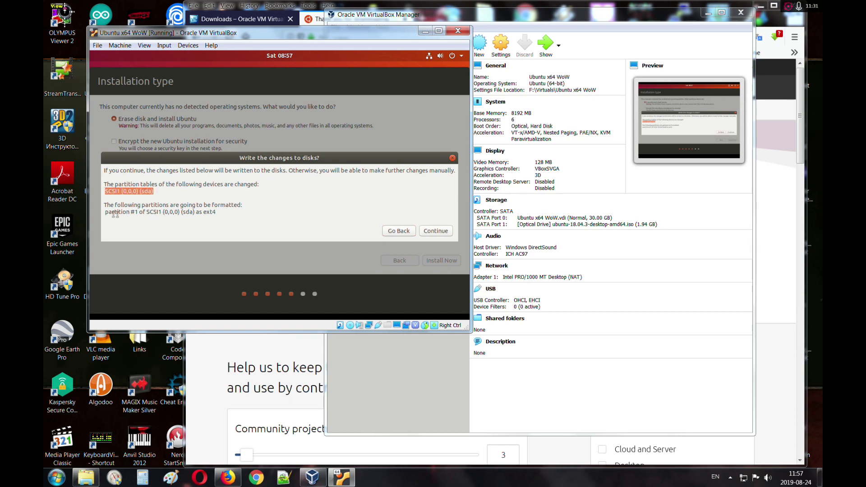
{"action": "left_click_drag", "start_coordinate": [131, 214], "coordinate": [216, 214]}
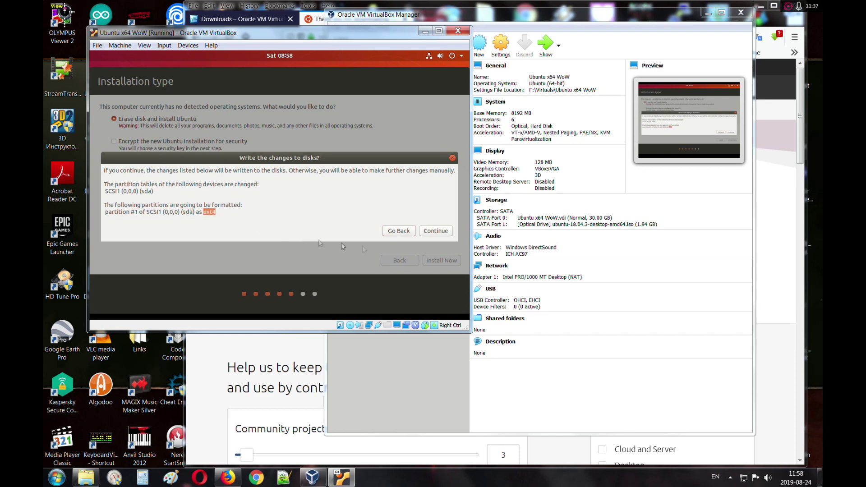
{"action": "left_click", "coordinate": [447, 233]}
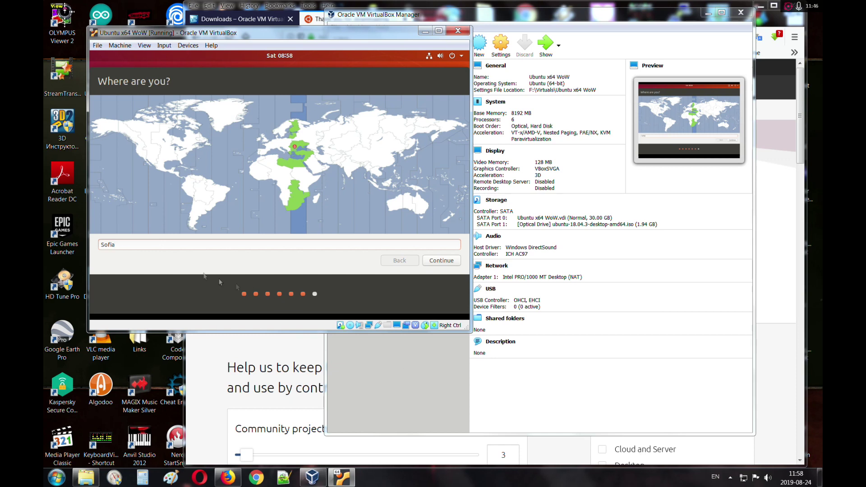
Step: Keep Sofia as the location, enter the user's name, and make the computer name end in -vb
{"action": "double_click", "coordinate": [137, 246]}
{"action": "left_click", "coordinate": [441, 261]}
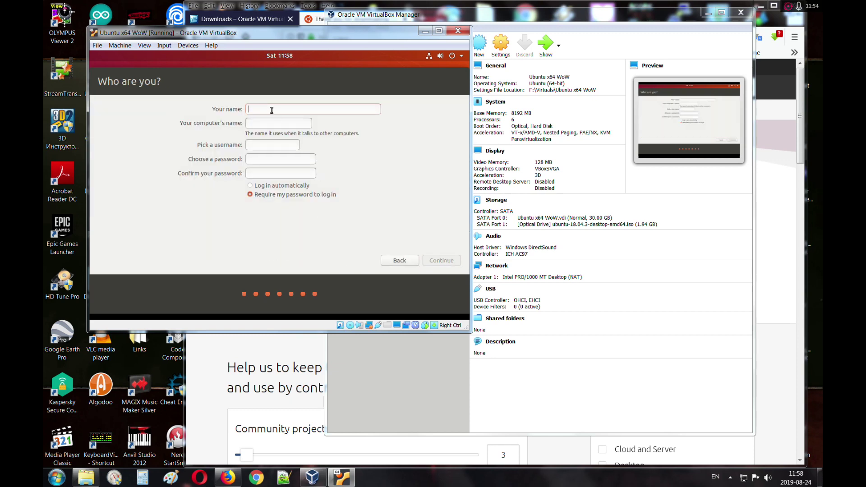
{"action": "type", "text": "mangos"}
{"action": "left_click_drag", "start_coordinate": [274, 123], "coordinate": [311, 125]}
{"action": "key", "text": "BackSpace"}
{"action": "type", "text": "vb"}
Step: Enter and confirm the account password, enable automatic login, and continue the installation
{"action": "left_click", "coordinate": [273, 159]}
{"action": "type", "text": "abc"}
{"action": "key", "text": "BackSpace"}
{"action": "key", "text": "BackSpace"}
{"action": "key", "text": "BackSpace"}
{"action": "type", "text": "mangos"}
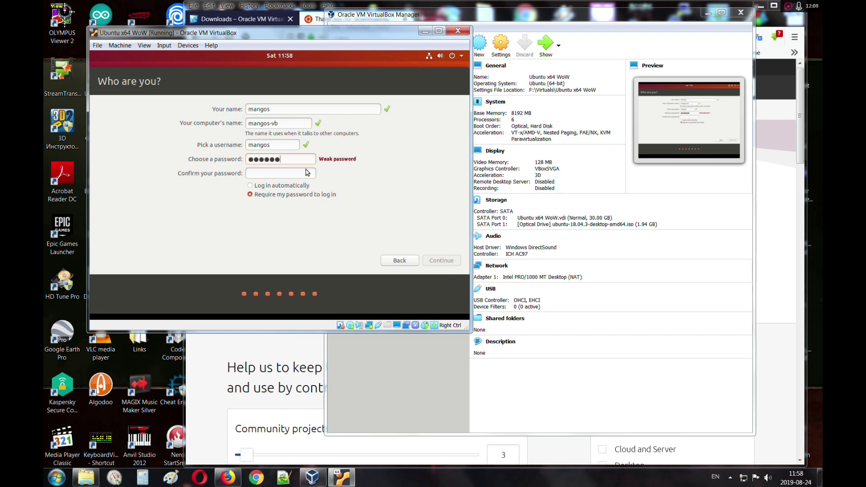
{"action": "left_click", "coordinate": [272, 184]}
{"action": "type", "text": "mangos"}
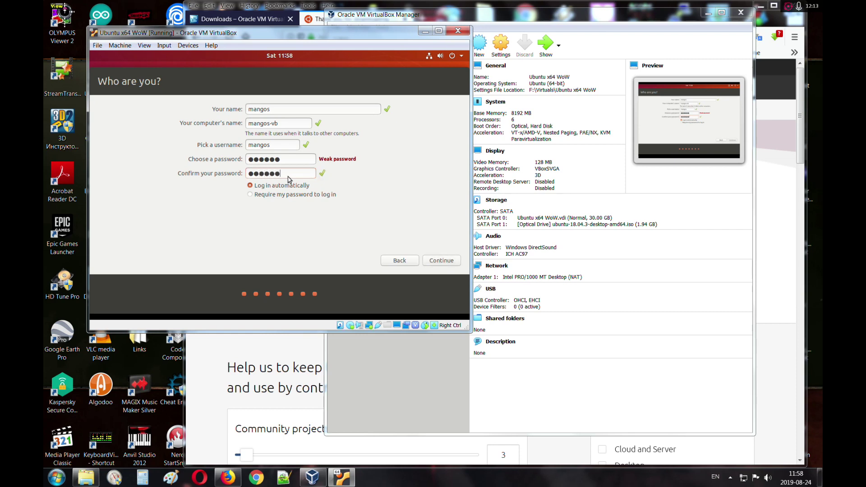
{"action": "left_click", "coordinate": [446, 265]}
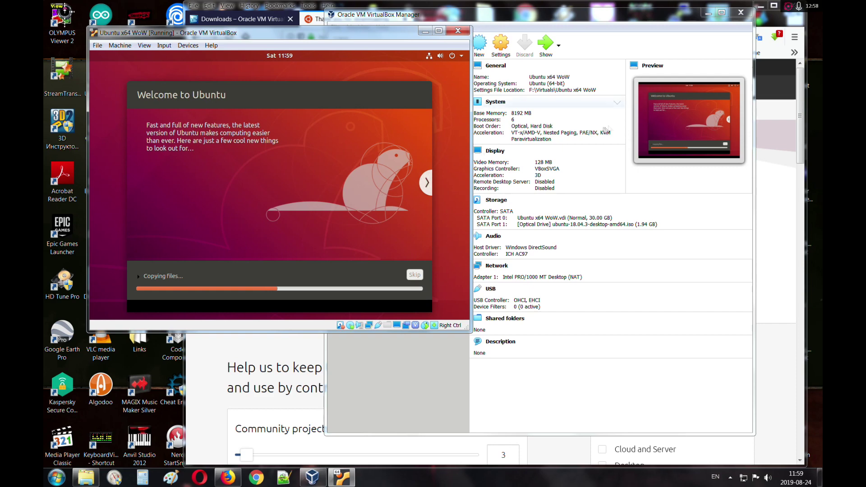
Step: Switch to the VirtualBox Manager, where Ubuntu x64 WoW is listed as Running
{"action": "left_click", "coordinate": [643, 19]}
{"action": "mouse_move", "coordinate": [432, 49]}
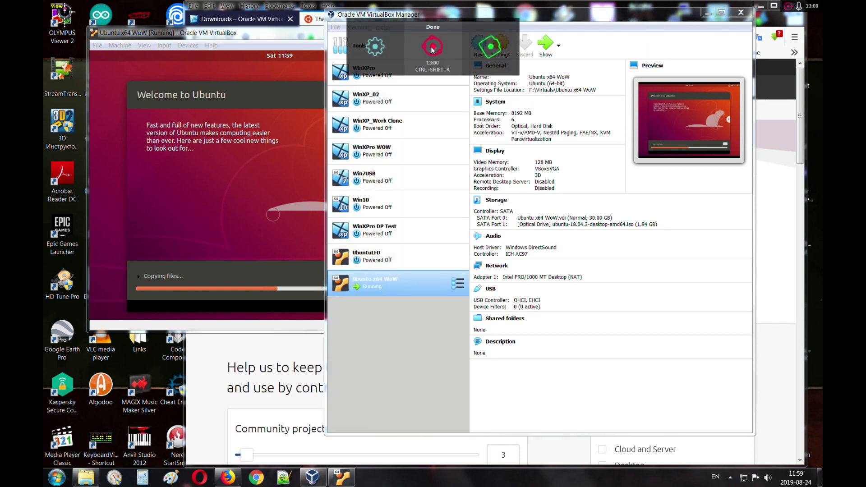